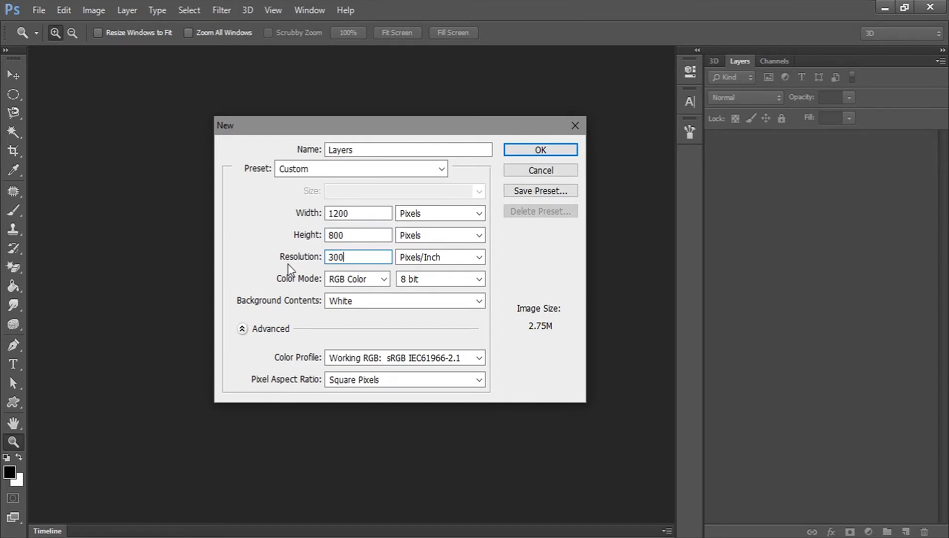
# Create the document in RGB Color mode with a white background, and dock its window with the canvas fitted to the screen.
pyautogui.click(351, 277)
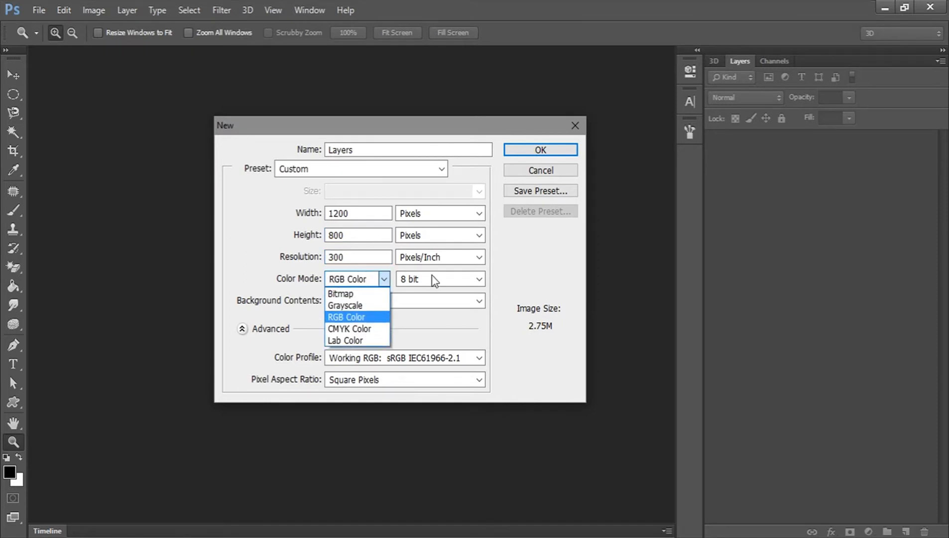
pyautogui.click(363, 317)
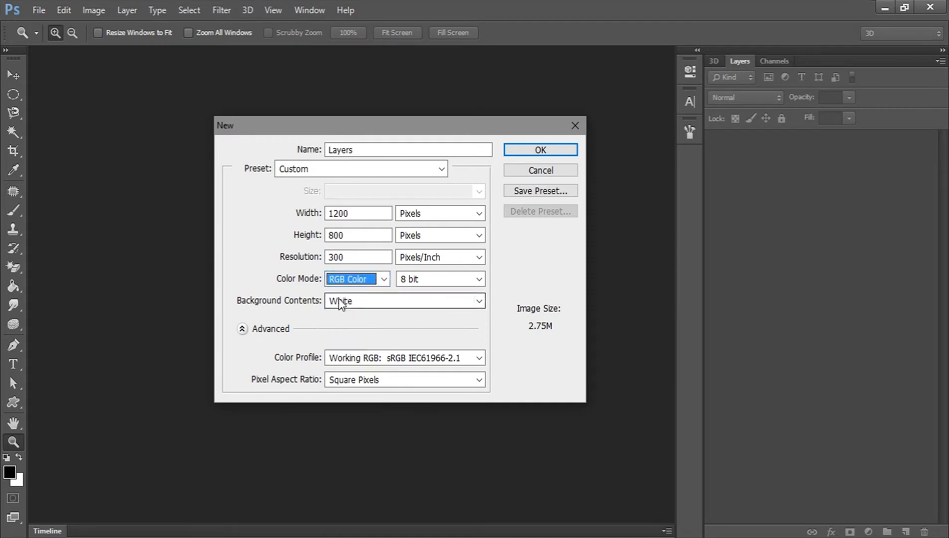
pyautogui.click(391, 304)
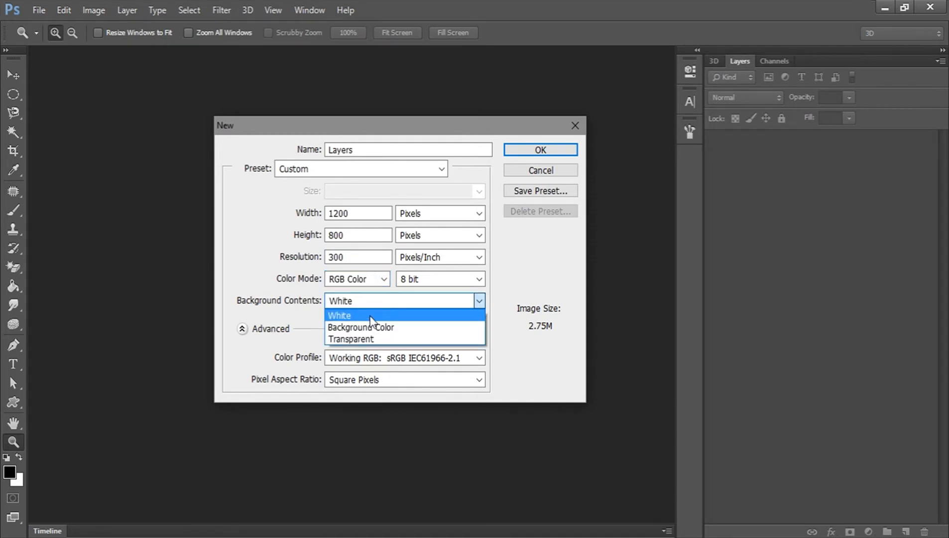
pyautogui.click(369, 316)
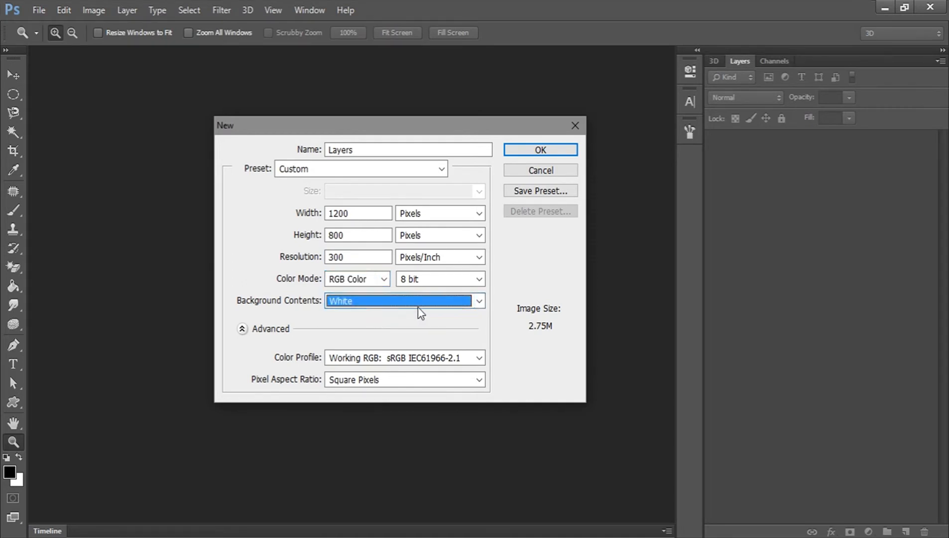
pyautogui.click(543, 150)
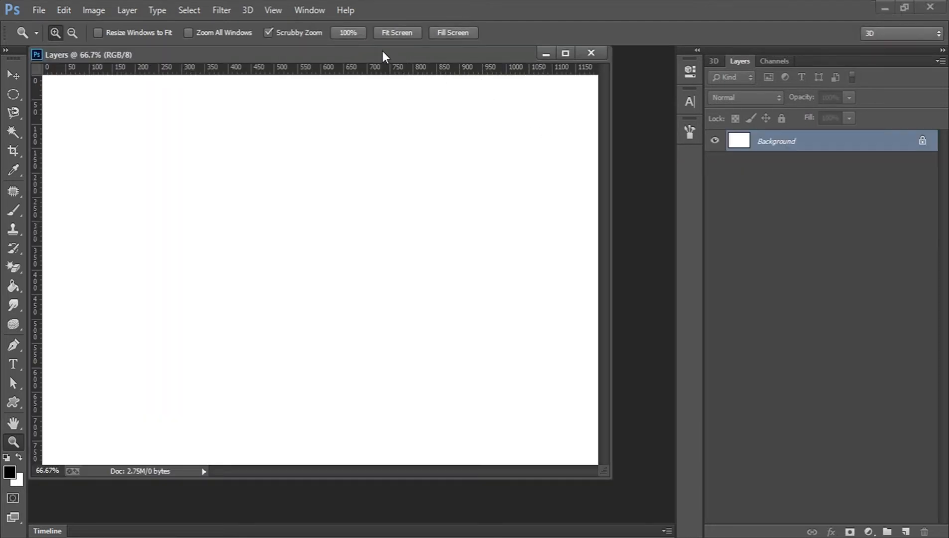
pyautogui.moveTo(382, 51)
pyautogui.mouseDown()
pyautogui.moveTo(413, 73)
pyautogui.moveTo(422, 54)
pyautogui.moveTo(383, 55)
pyautogui.moveTo(401, 73)
pyautogui.moveTo(404, 57)
pyautogui.moveTo(385, 57)
pyautogui.moveTo(421, 61)
pyautogui.moveTo(399, 48)
pyautogui.moveTo(399, 62)
pyautogui.moveTo(398, 49)
pyautogui.moveTo(409, 51)
pyautogui.moveTo(399, 51)
pyautogui.mouseUp()
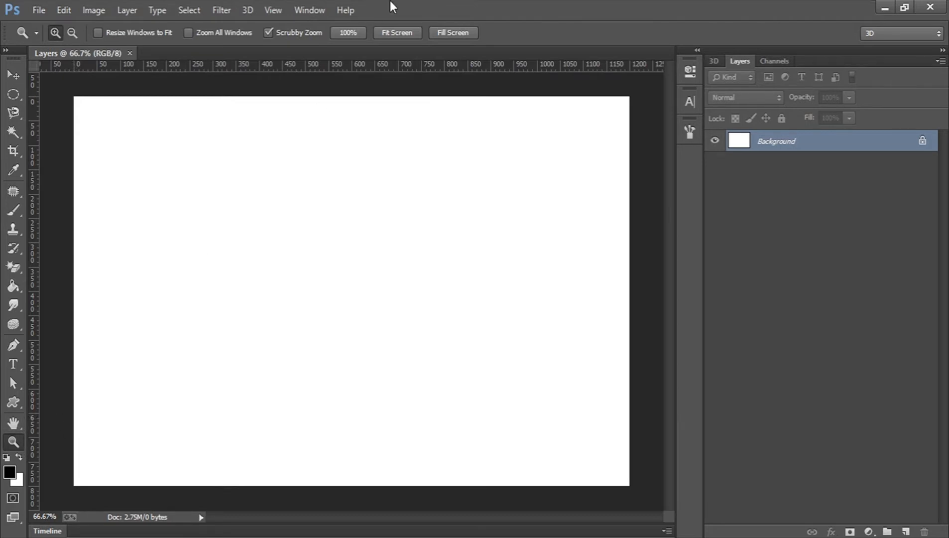
pyautogui.click(398, 33)
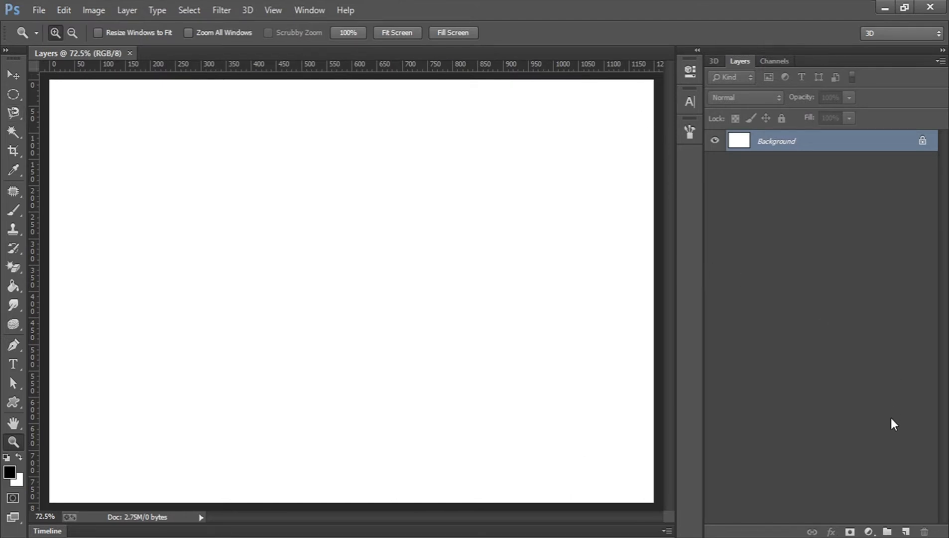
# Add ten empty layers above the Background layer.
pyautogui.click(904, 531)
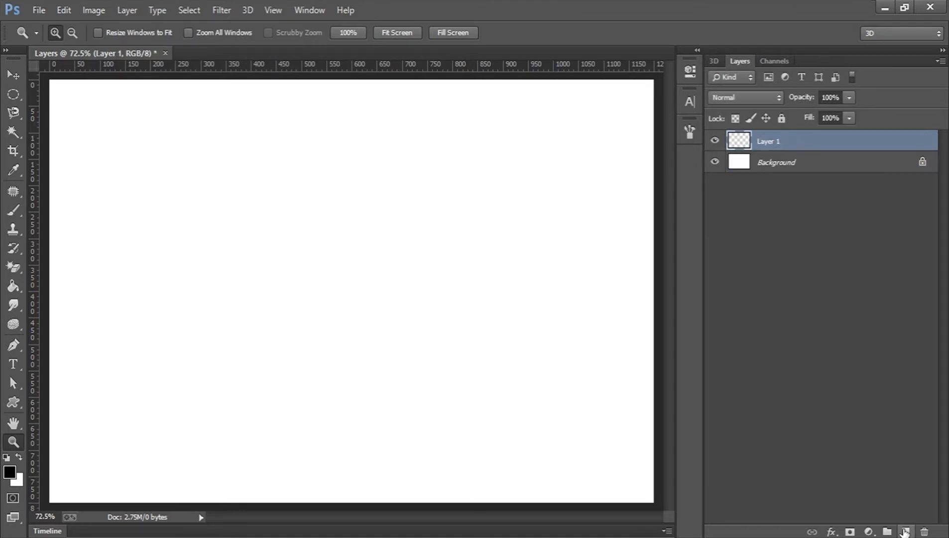
pyautogui.hotkey('ctrl', 'z')
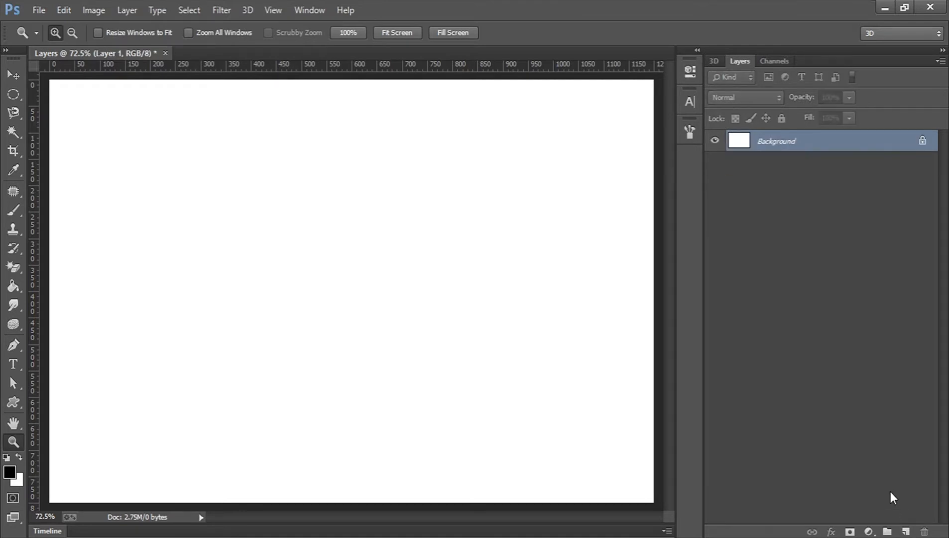
pyautogui.click(905, 531)
pyautogui.click(906, 531)
pyautogui.click(905, 531)
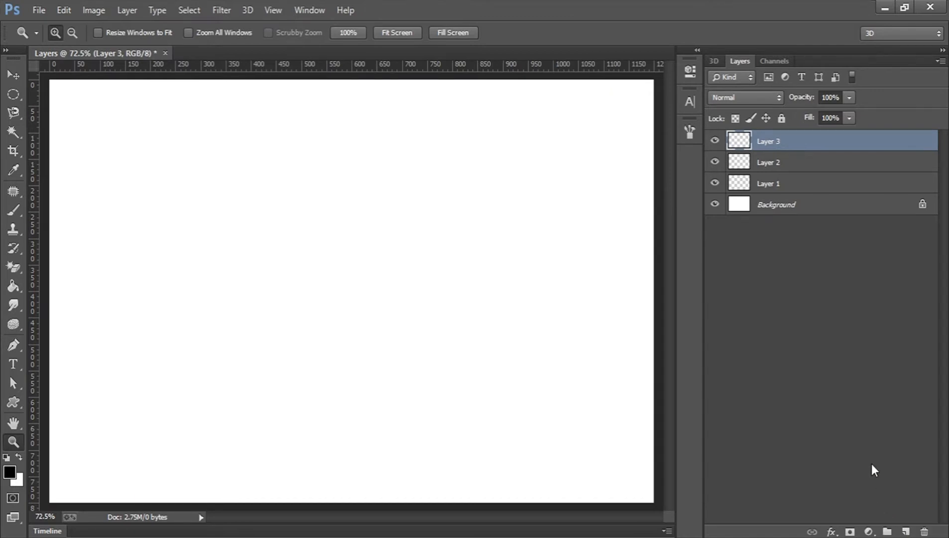
pyautogui.click(904, 531)
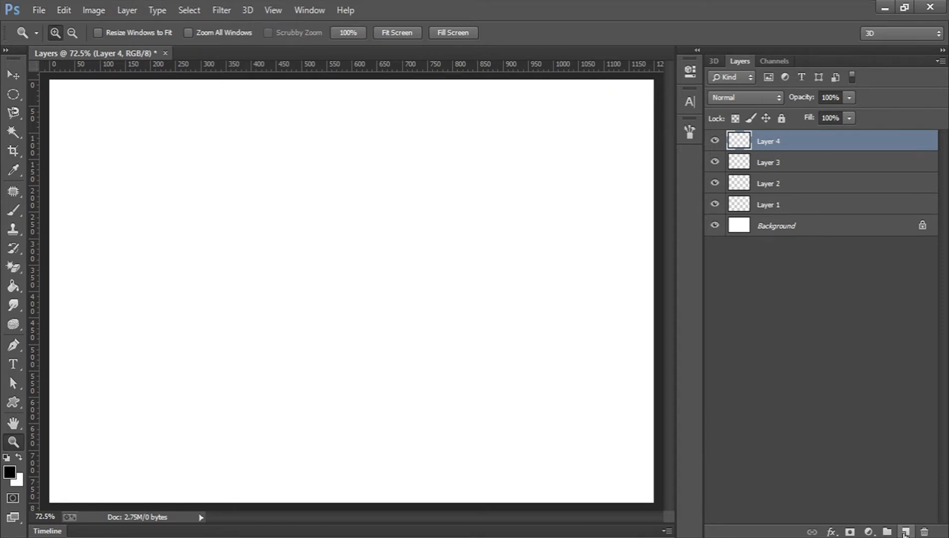
pyautogui.click(905, 531)
pyautogui.click(904, 532)
pyautogui.click(905, 532)
pyautogui.click(904, 532)
pyautogui.click(905, 531)
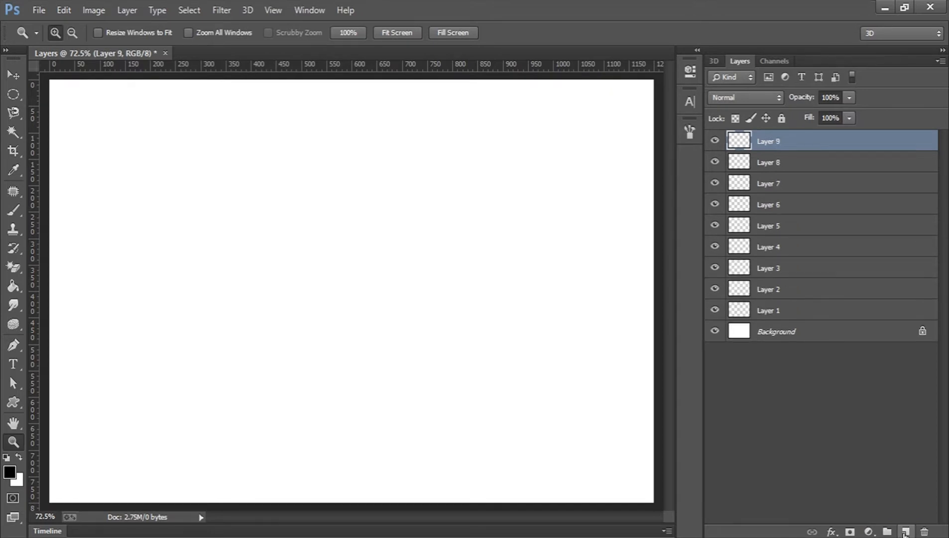
pyautogui.click(904, 532)
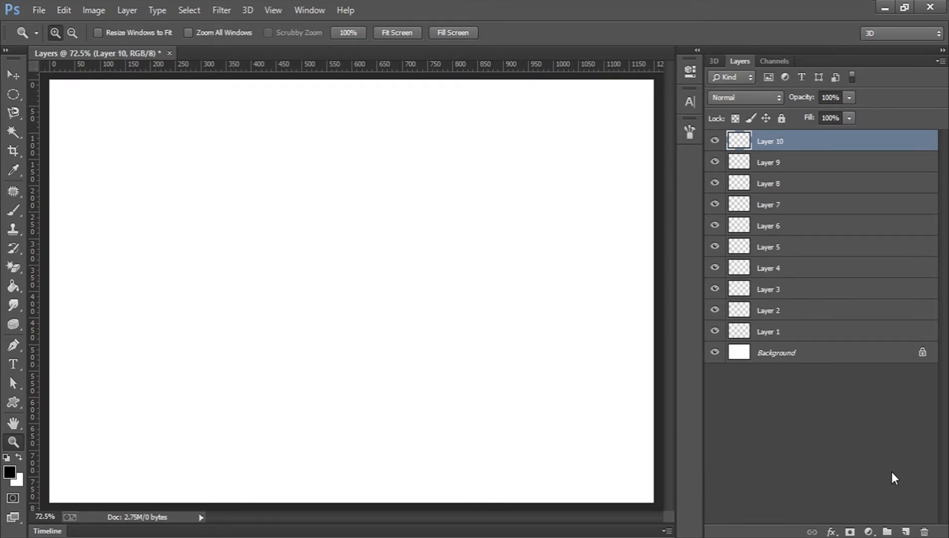
# Delete all the empty layers above the Background layer.
pyautogui.click(924, 531)
pyautogui.click(925, 532)
pyautogui.click(924, 531)
pyautogui.click(924, 531)
pyautogui.click(924, 531)
pyautogui.click(925, 531)
pyautogui.click(925, 532)
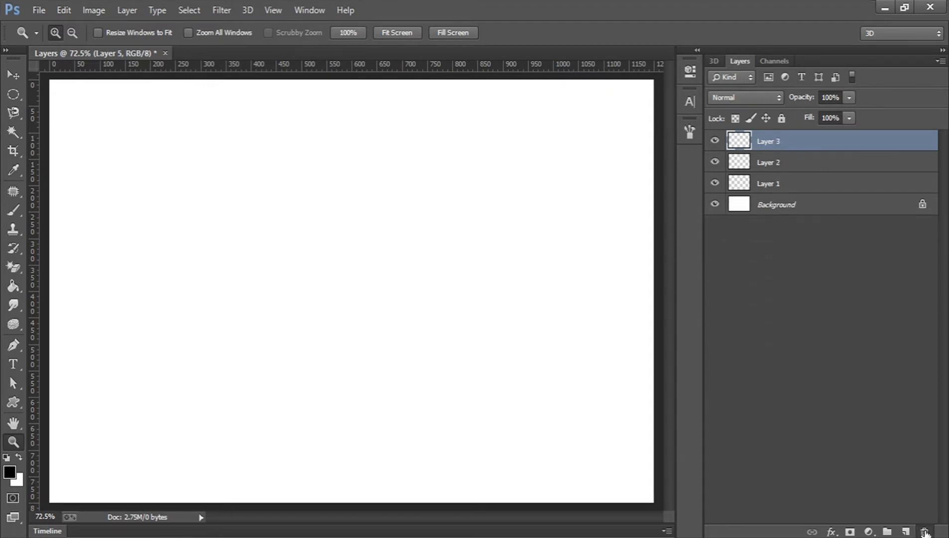
pyautogui.doubleClick(924, 532)
pyautogui.click(924, 531)
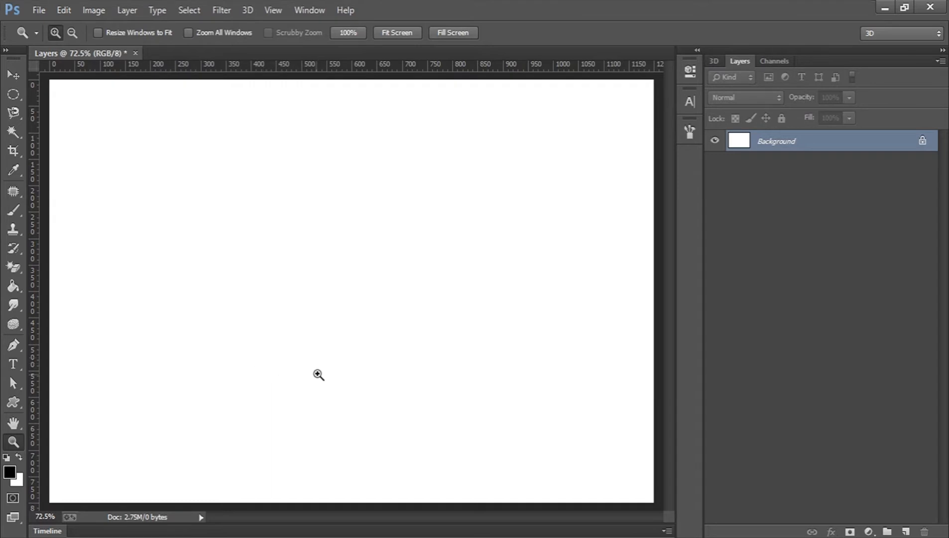
# Try the Ellipse Tool by drawing ellipses about 474 × 488 px and 103 × 397 px, and undo both.
pyautogui.click(14, 402)
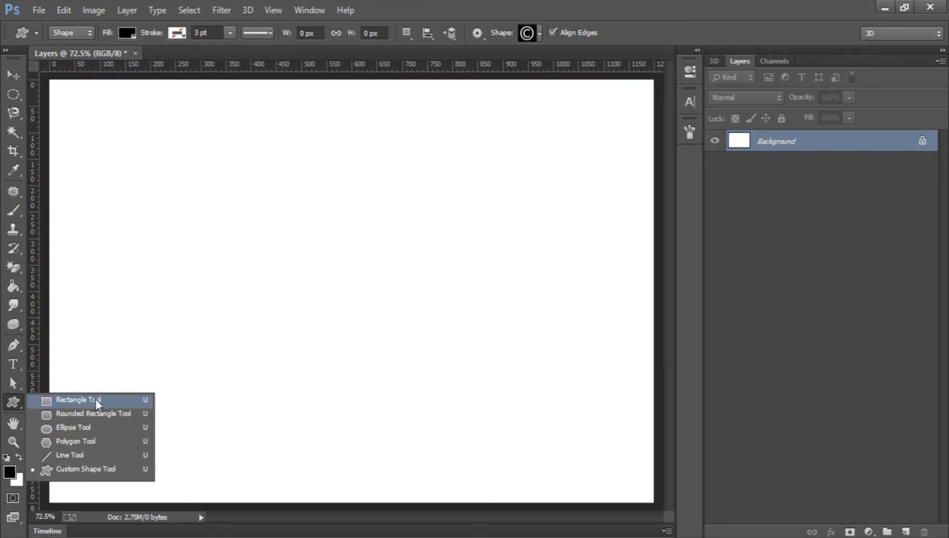
pyautogui.click(80, 427)
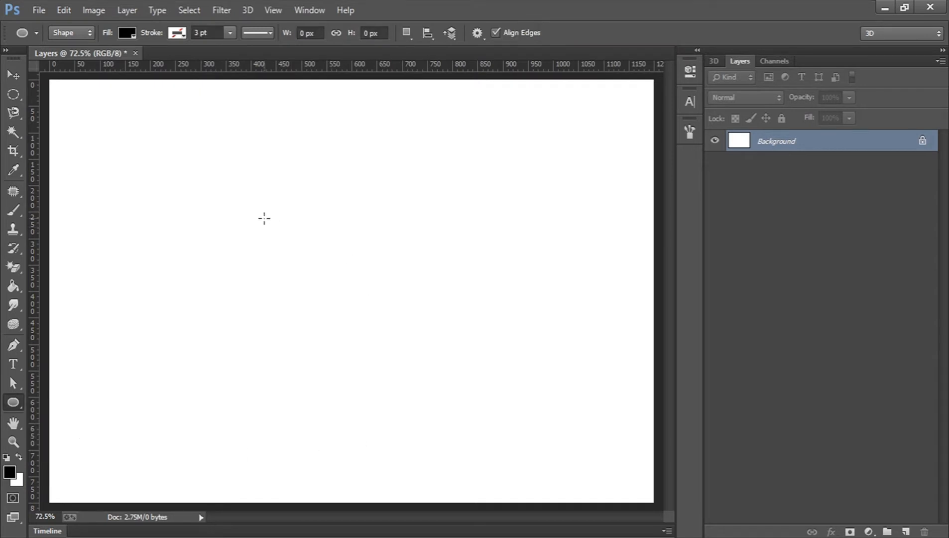
pyautogui.moveTo(232, 196); pyautogui.dragTo(470, 453)
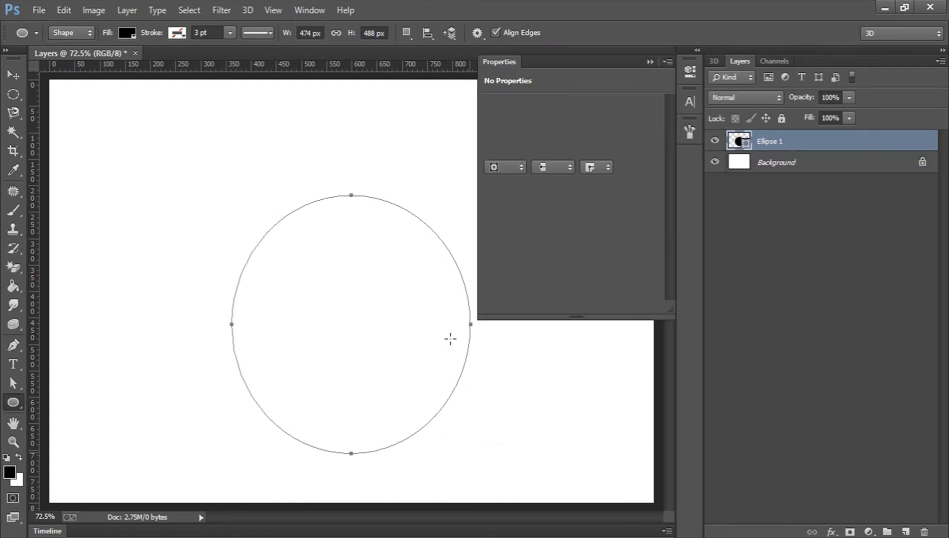
pyautogui.moveTo(373, 381); pyautogui.dragTo(424, 170)
pyautogui.click(693, 76)
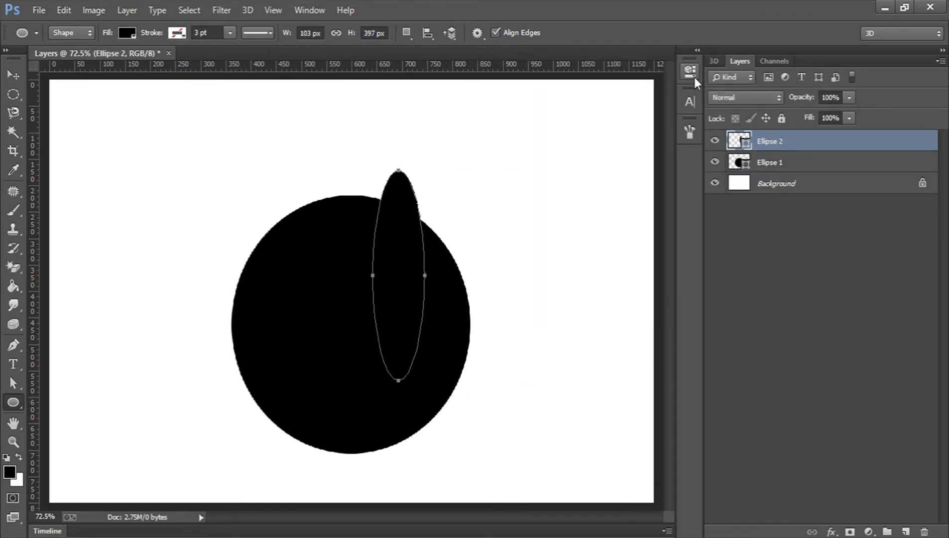
pyautogui.hotkey('ctrl', 'alt', 'z')
pyautogui.hotkey('ctrl', 'alt', 'z')
# Try drawing a very large ellipse across the canvas and one about 30 × 38 px inside it, and undo both.
pyautogui.moveTo(693, 76); pyautogui.dragTo(133, 490)
pyautogui.moveTo(422, 296); pyautogui.dragTo(438, 274)
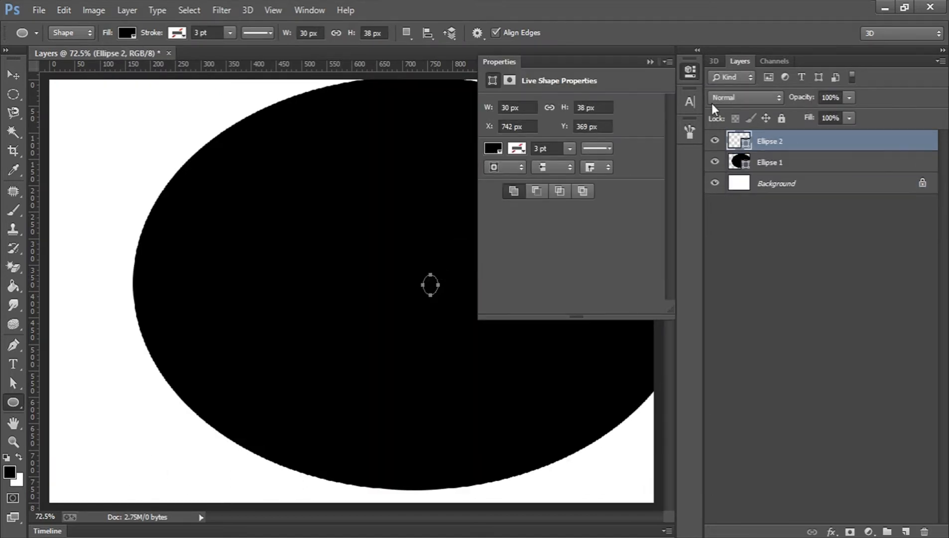
pyautogui.click(692, 73)
pyautogui.hotkey('ctrl', 'alt', 'z')
pyautogui.hotkey('ctrl', 'alt', 'z')
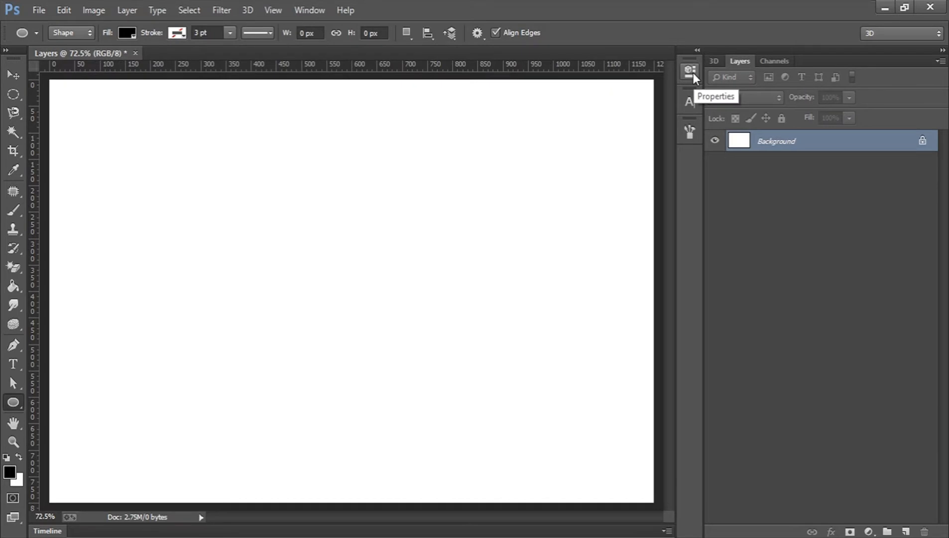
# Create a 100 × 100 px circle from its center, slightly above and left of the middle of the canvas.
pyautogui.click(319, 251)
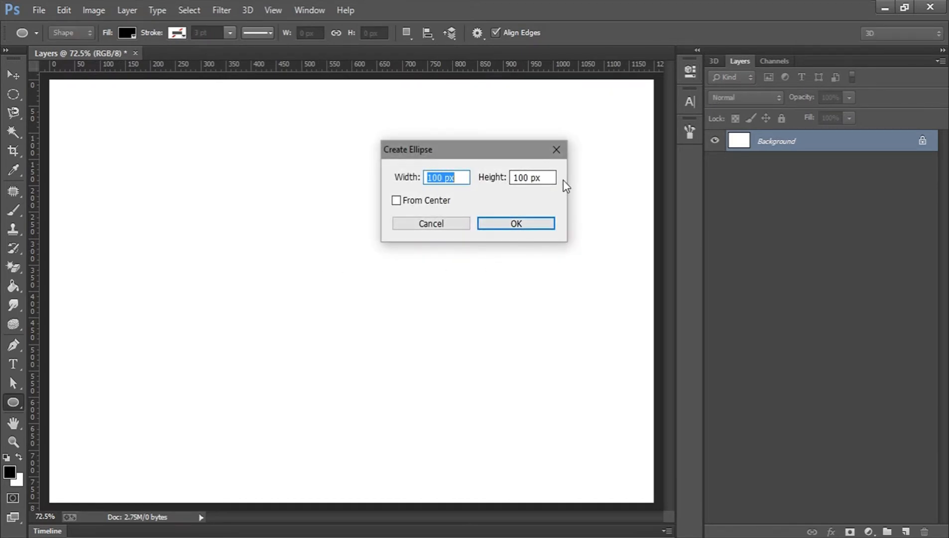
pyautogui.click(441, 199)
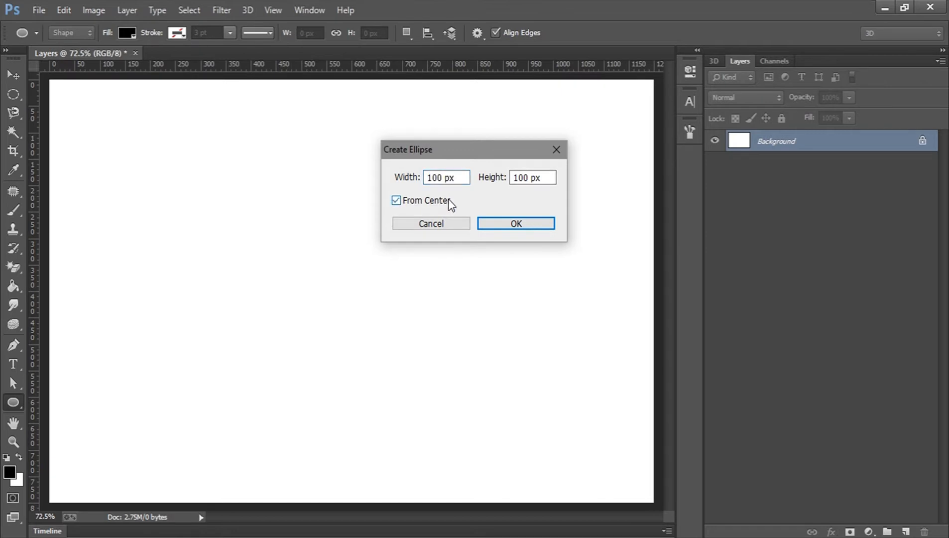
pyautogui.click(429, 199)
pyautogui.click(429, 200)
pyautogui.click(520, 228)
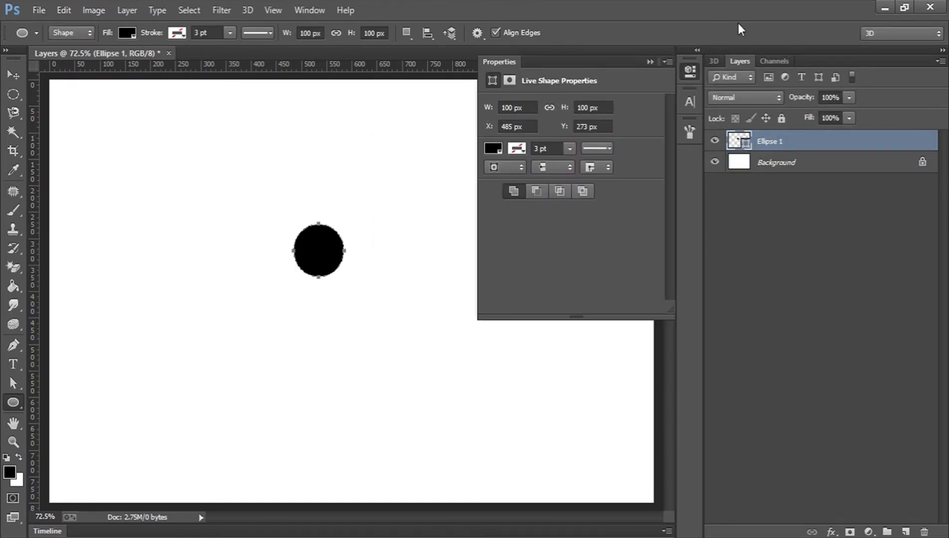
pyautogui.click(698, 70)
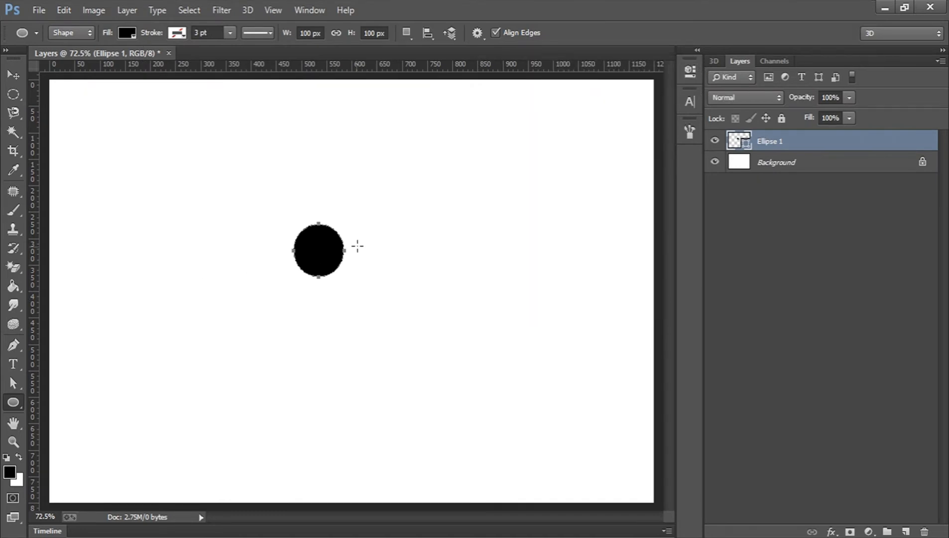
# Scale the black circle proportionally to 480% and move it to about the middle of the canvas.
pyautogui.press('v')
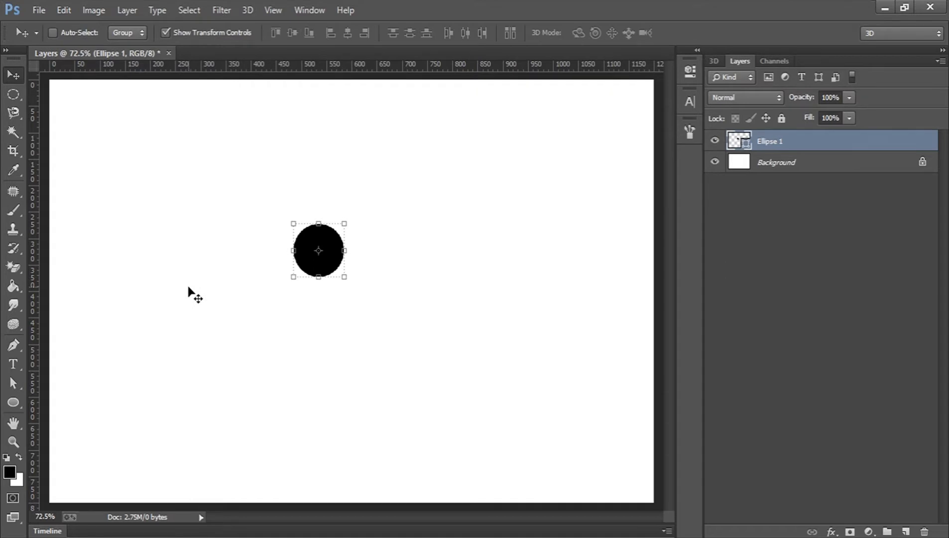
pyautogui.click(16, 89)
pyautogui.click(16, 77)
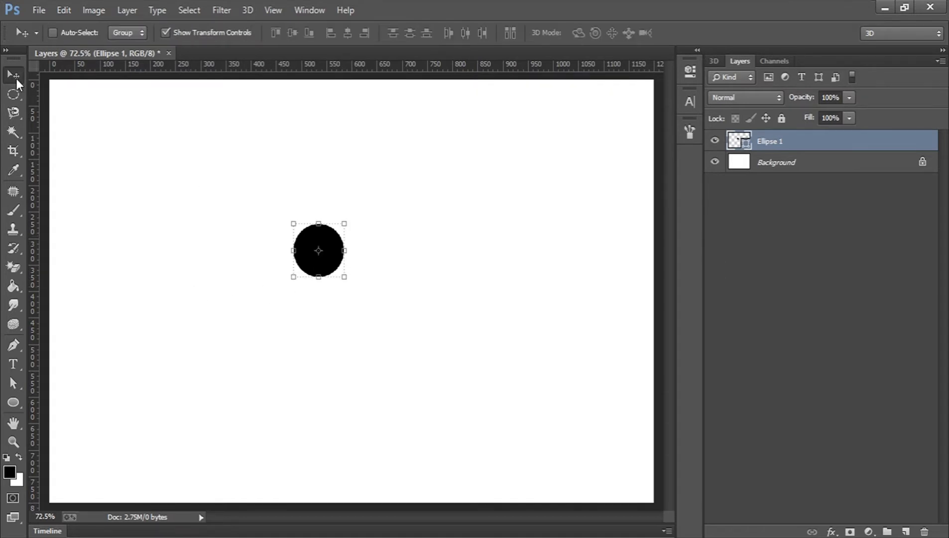
pyautogui.click(344, 283)
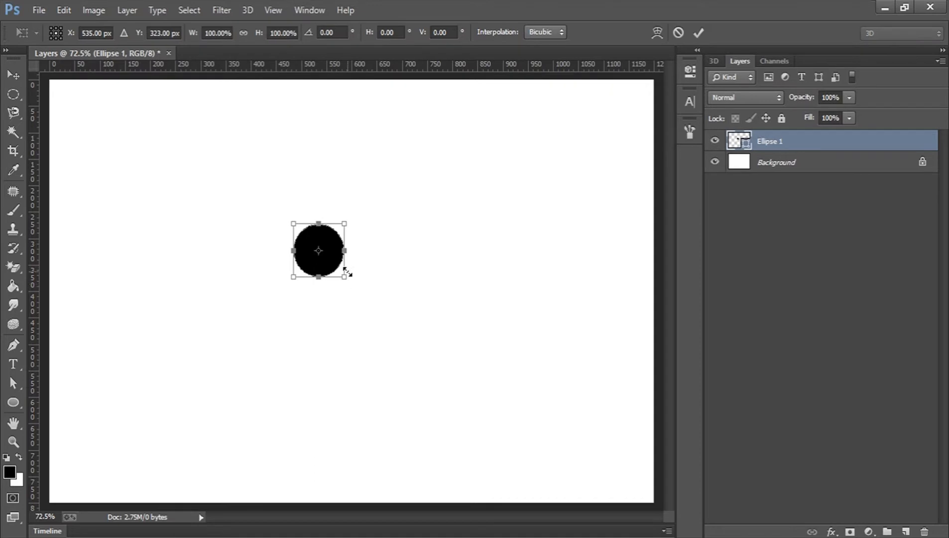
pyautogui.moveTo(344, 277); pyautogui.dragTo(578, 428)
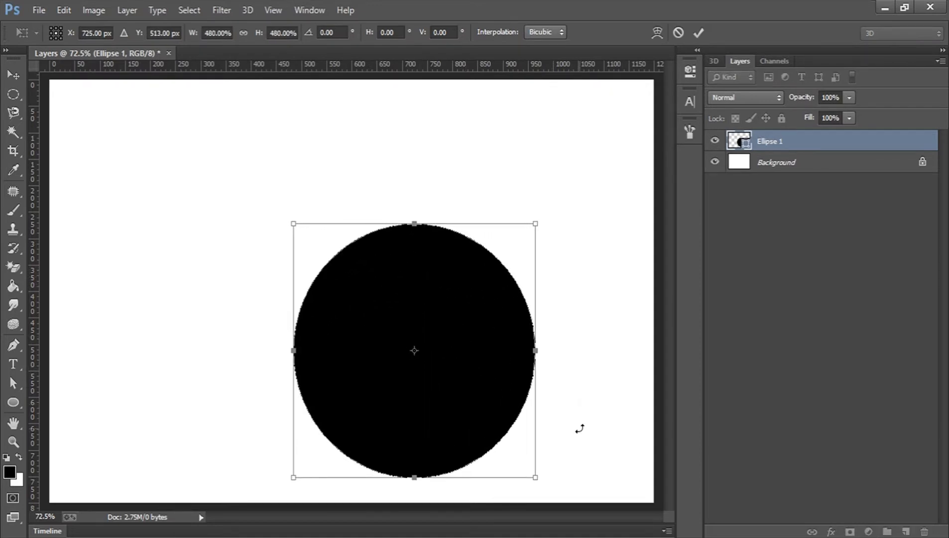
pyautogui.moveTo(461, 357); pyautogui.dragTo(415, 296)
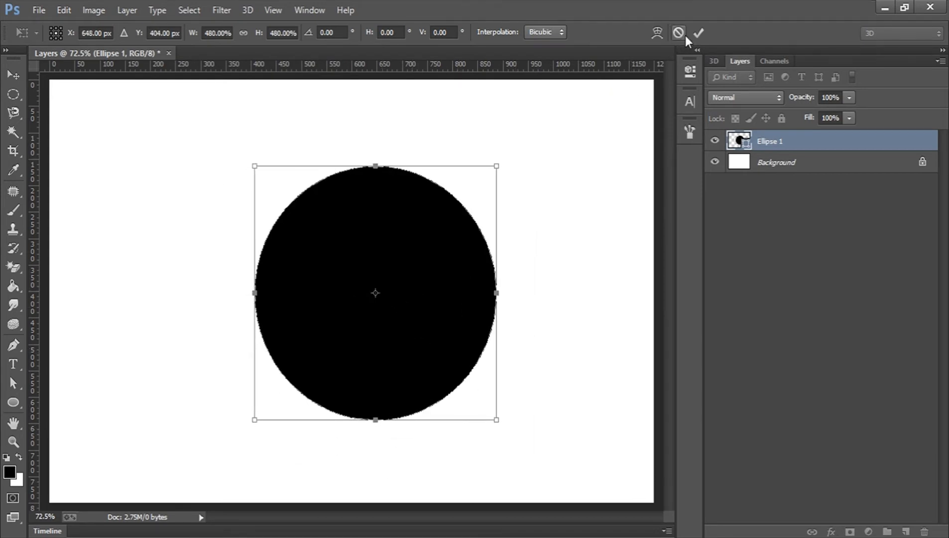
pyautogui.click(700, 33)
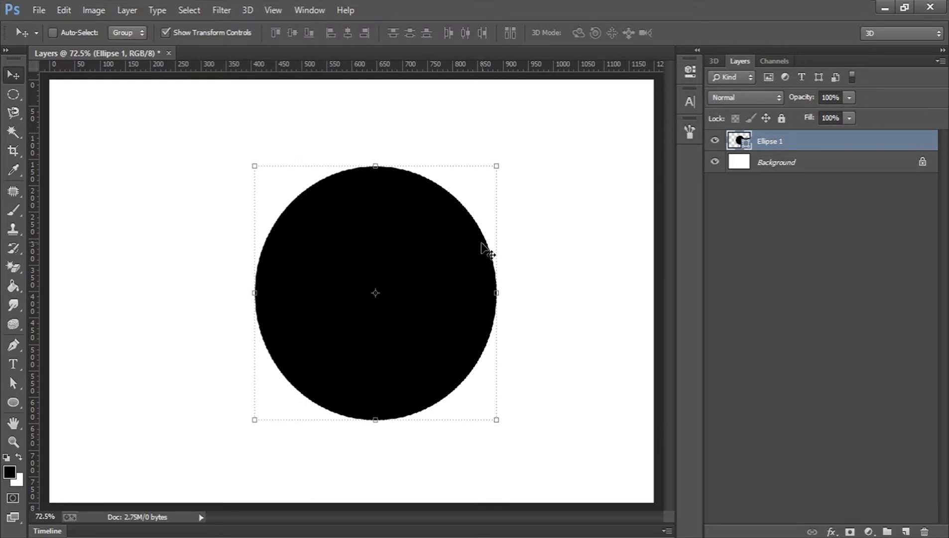
pyautogui.moveTo(459, 246)
pyautogui.mouseDown()
pyautogui.moveTo(441, 246)
pyautogui.moveTo(459, 244)
pyautogui.mouseUp()
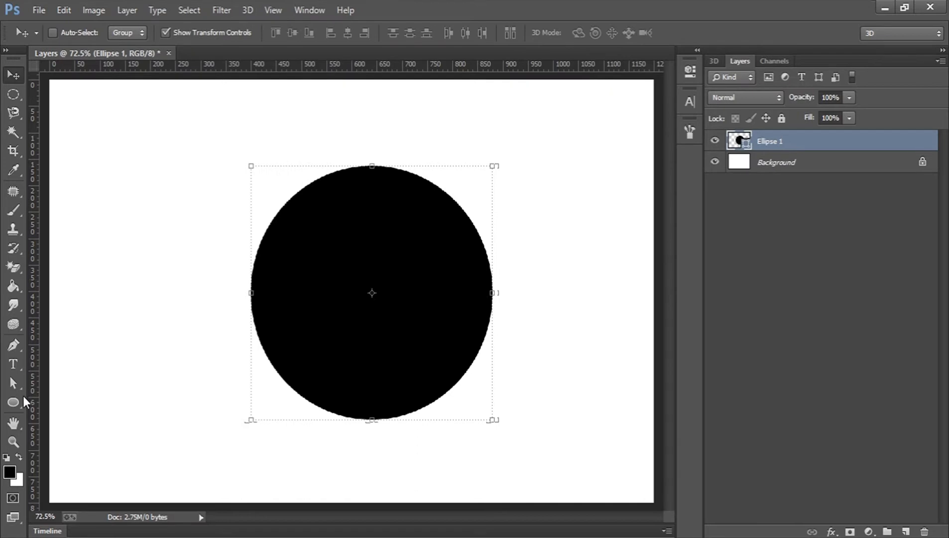
# Try a brown fill color (#6a3c3c) on the Ellipse 1 shape layer and cancel the color change.
pyautogui.click(12, 403)
pyautogui.rightClick(10, 402)
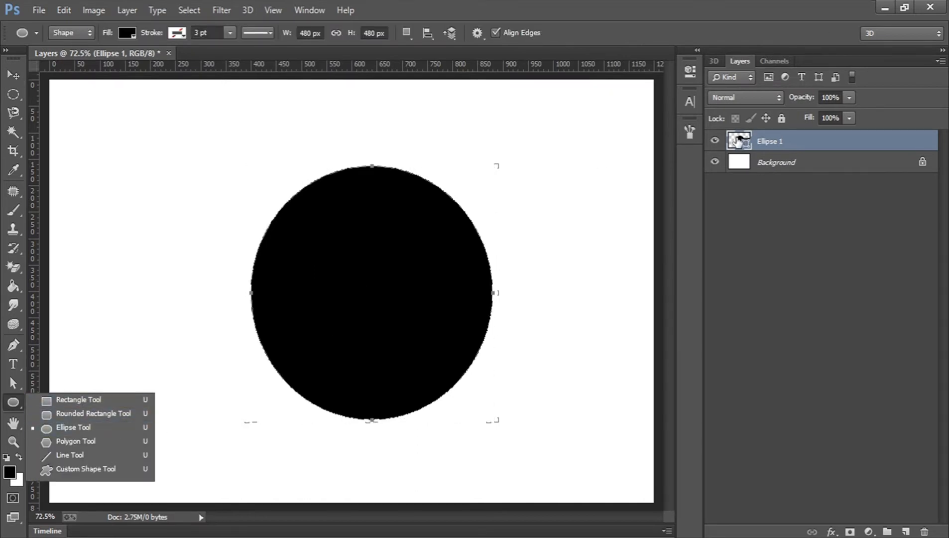
pyautogui.doubleClick(740, 140)
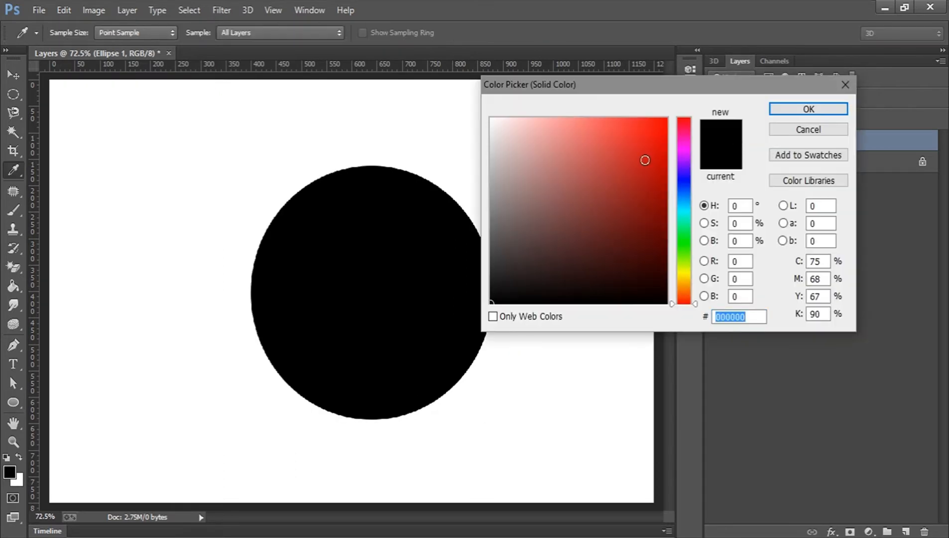
pyautogui.click(644, 159)
pyautogui.click(637, 209)
pyautogui.click(567, 224)
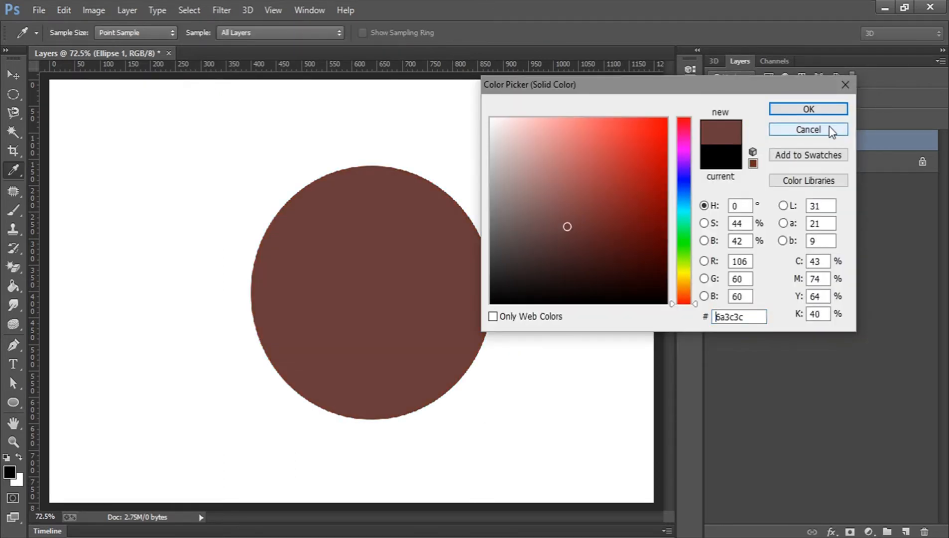
pyautogui.press('Return')
# Add a new empty layer above Ellipse 1 and draw an elliptical marquee selection roughly covering the black circle.
pyautogui.click(831, 274)
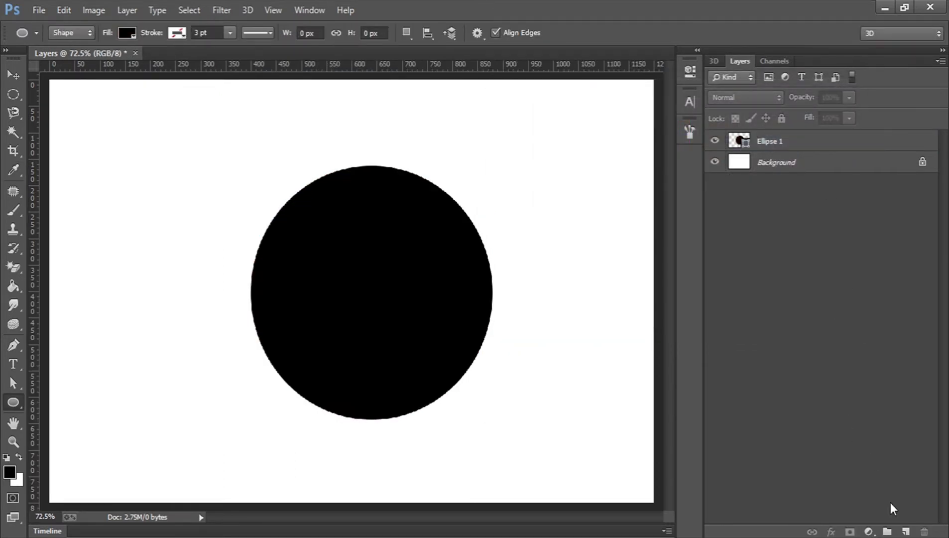
pyautogui.click(903, 531)
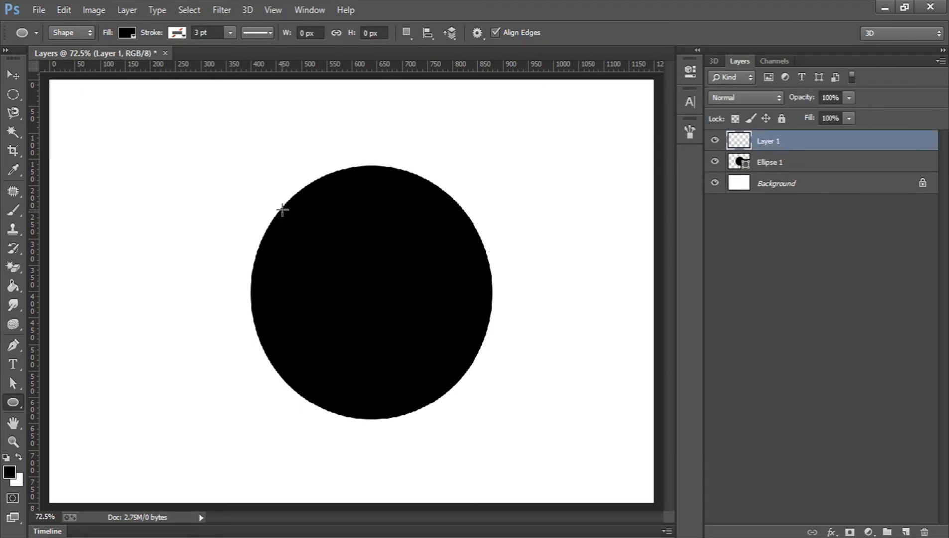
pyautogui.click(13, 94)
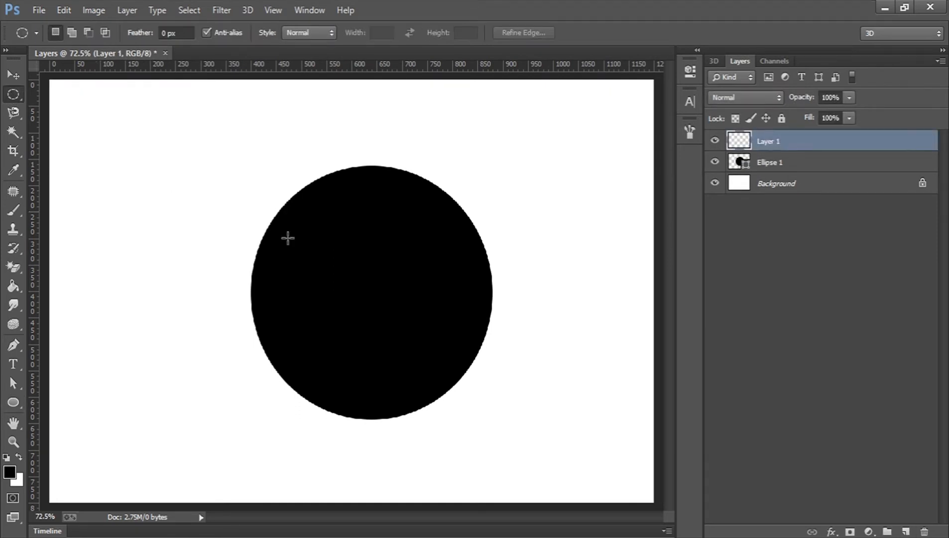
pyautogui.rightClick(18, 94)
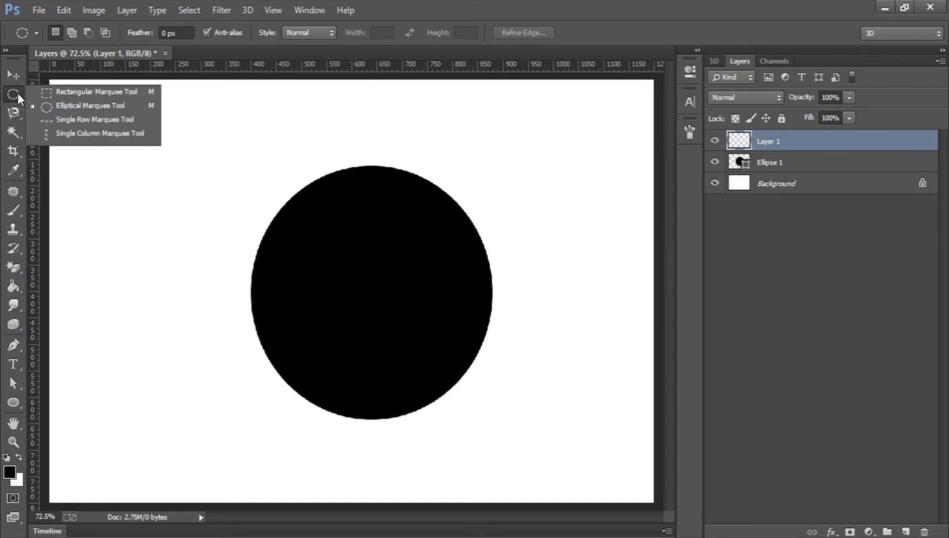
pyautogui.click(113, 108)
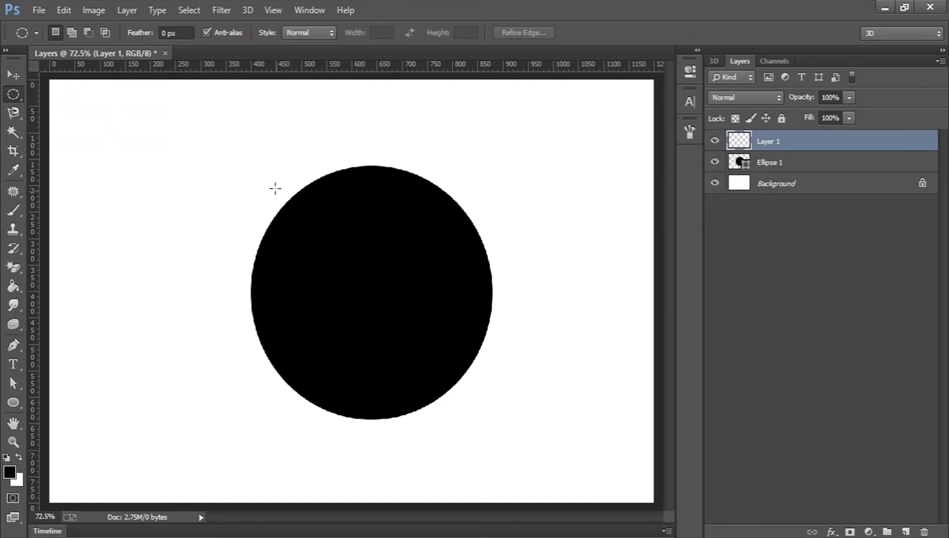
pyautogui.moveTo(255, 160); pyautogui.dragTo(493, 414)
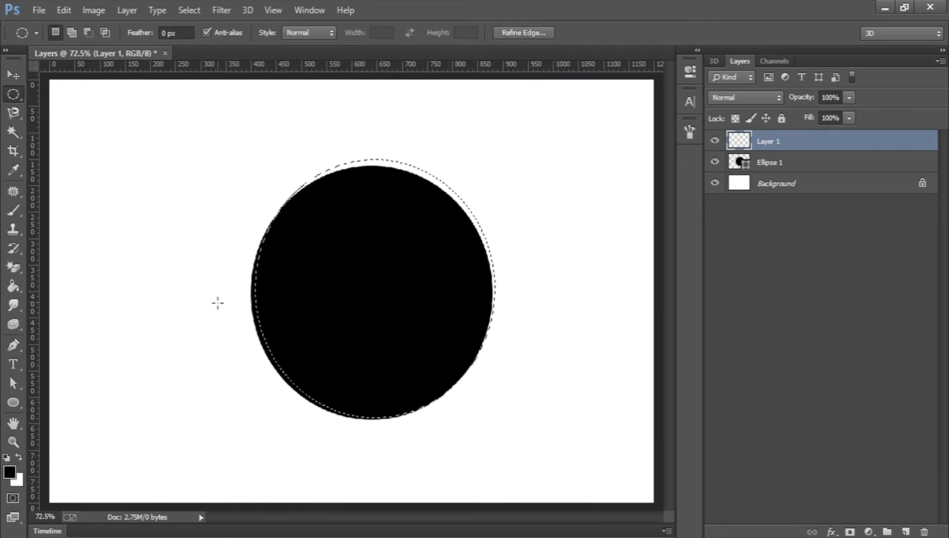
# Fill the elliptical selection on Layer 1 with black using the Paint Bucket Tool and clear the selection.
pyautogui.click(8, 286)
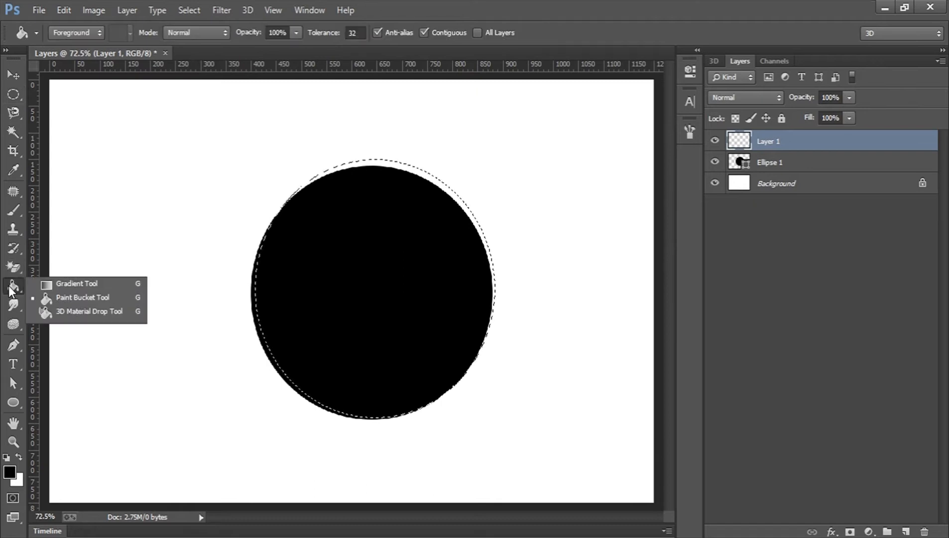
pyautogui.click(93, 297)
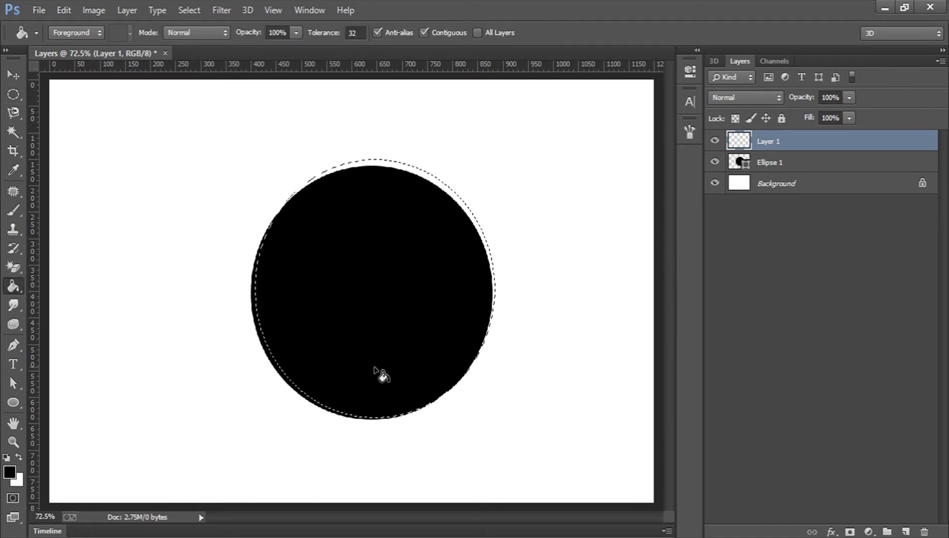
pyautogui.click(379, 302)
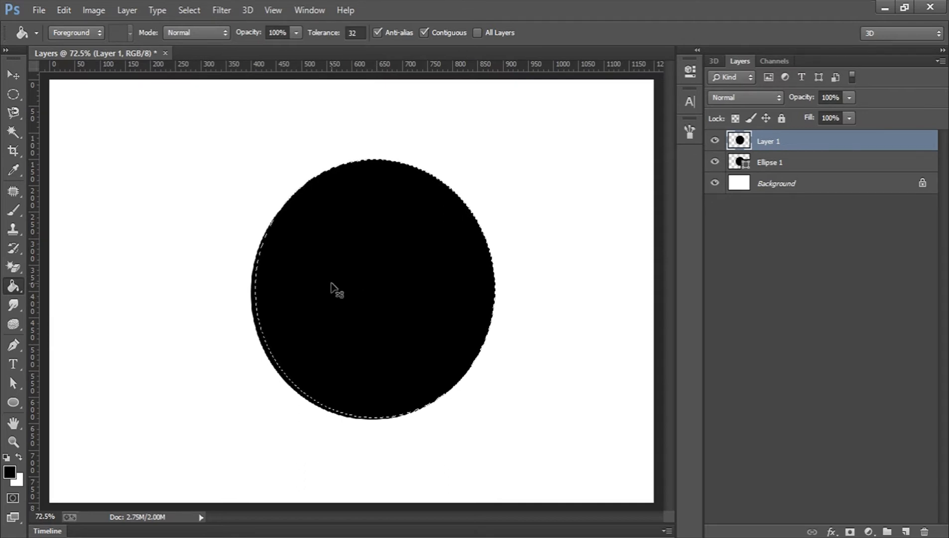
pyautogui.hotkey('ctrl', 'd')
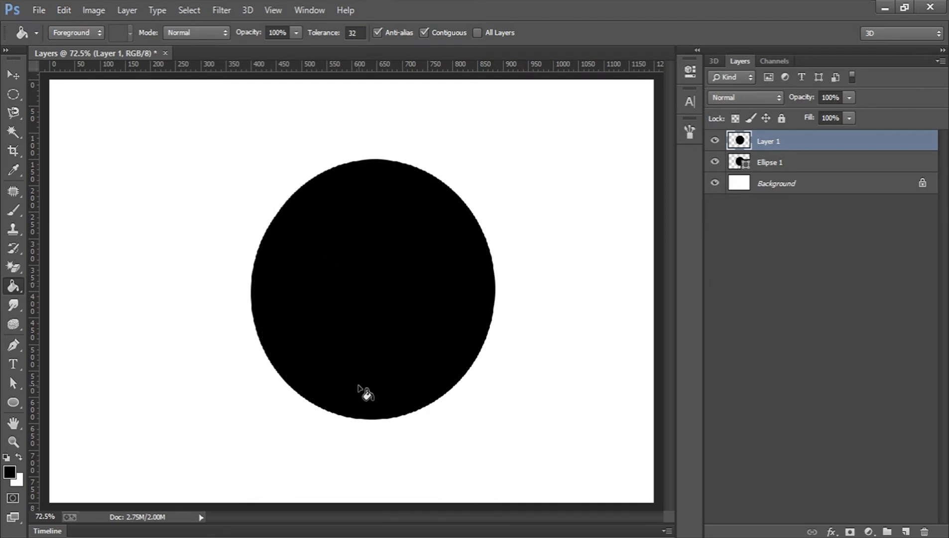
# Move the Layer 1 circle to the left edge of the canvas and the Ellipse 1 circle to the right side.
pyautogui.press('v')
pyautogui.moveTo(436, 261); pyautogui.dragTo(219, 252)
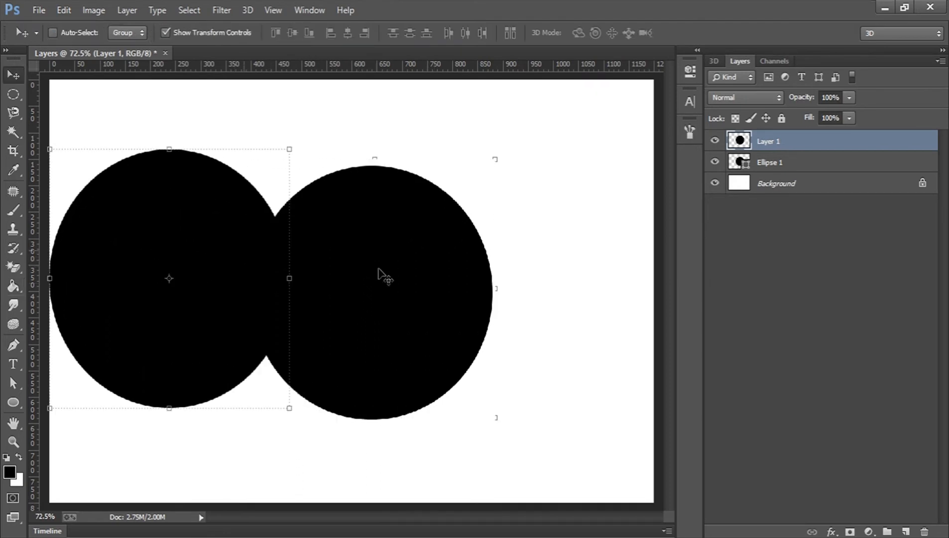
pyautogui.keyDown('ctrl'); pyautogui.click(363, 271); pyautogui.keyUp('ctrl')
pyautogui.moveTo(409, 269); pyautogui.dragTo(535, 241)
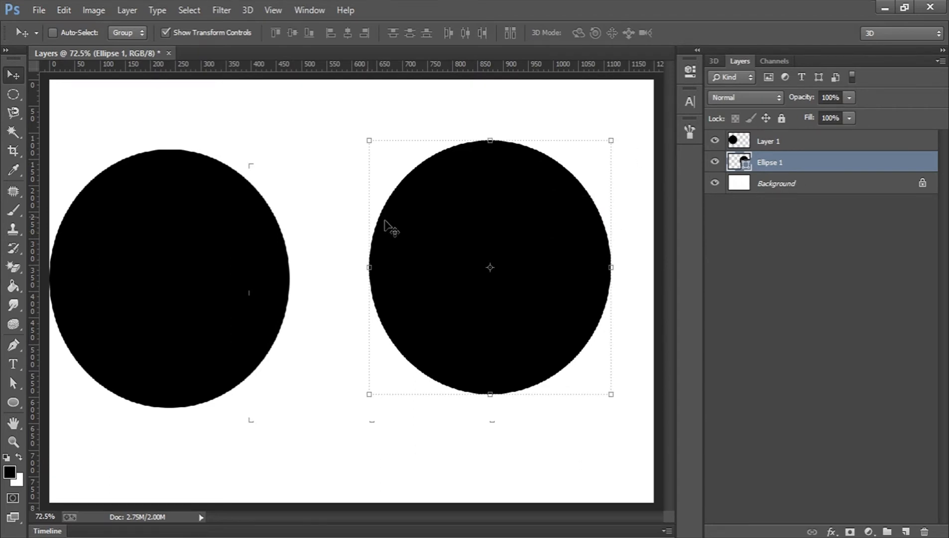
# Shift the Layer 1 circle inward from the canvas edge and nudge the Ellipse 1 circle slightly left and down.
pyautogui.click(770, 142)
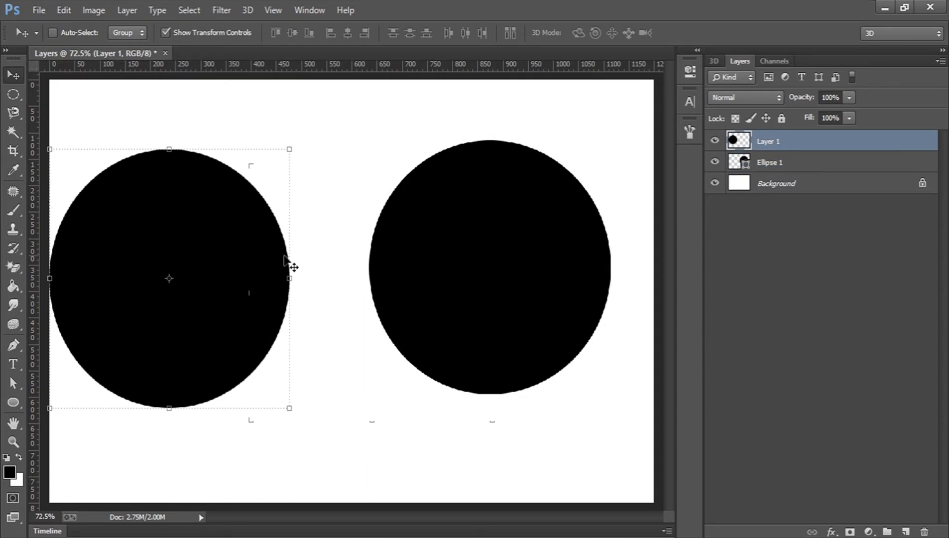
pyautogui.moveTo(218, 237); pyautogui.dragTo(250, 228)
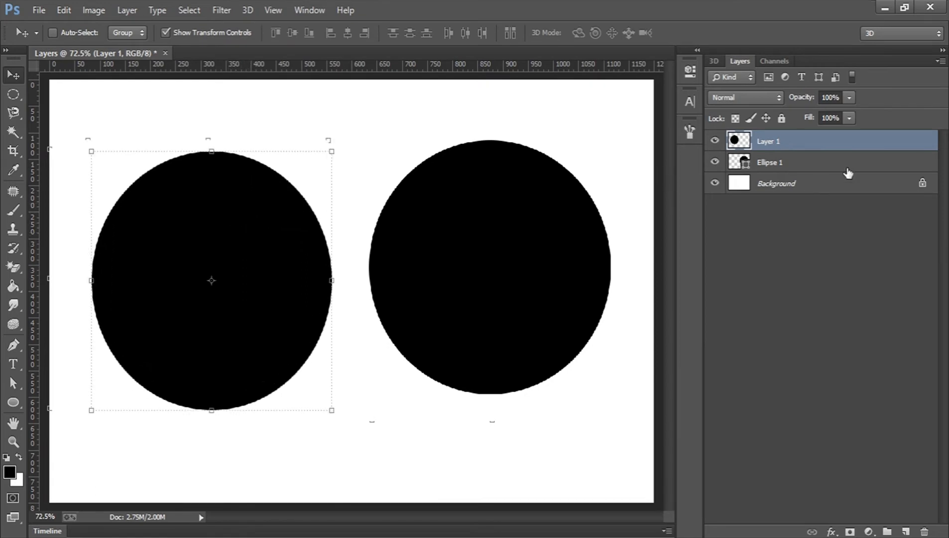
pyautogui.click(789, 163)
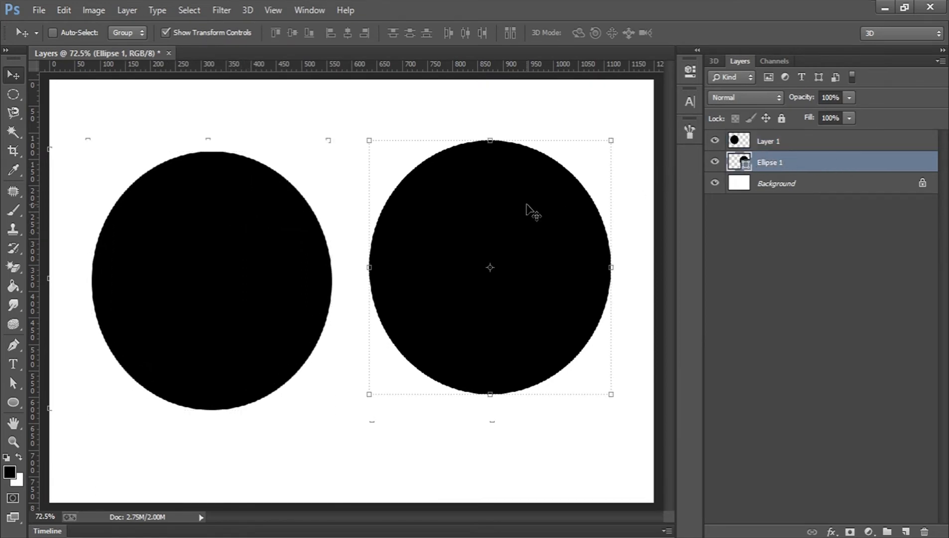
pyautogui.moveTo(529, 211)
pyautogui.mouseDown()
pyautogui.moveTo(537, 218)
pyautogui.moveTo(549, 183)
pyautogui.moveTo(527, 209)
pyautogui.moveTo(534, 206)
pyautogui.mouseUp()
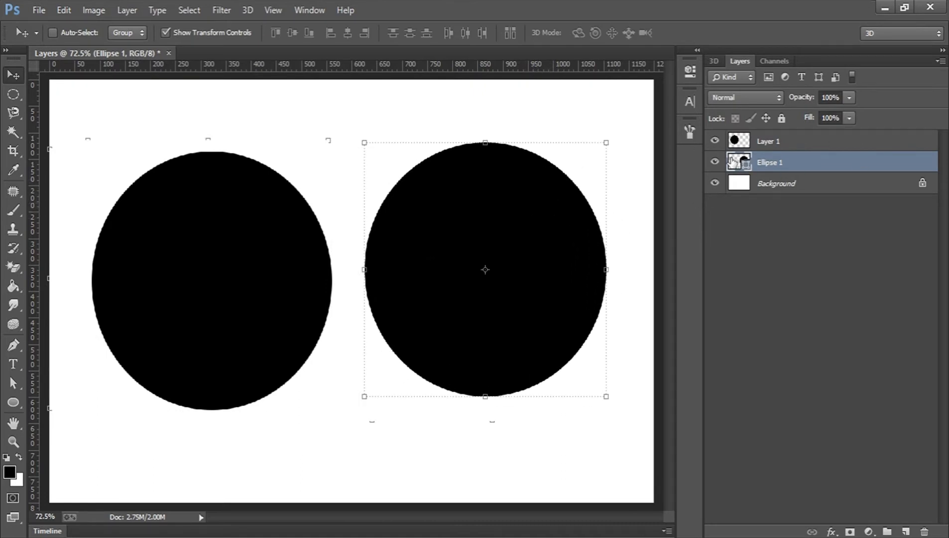
# Change the fill color of the Ellipse 1 shape layer to magenta #b00f9f.
pyautogui.doubleClick(733, 164)
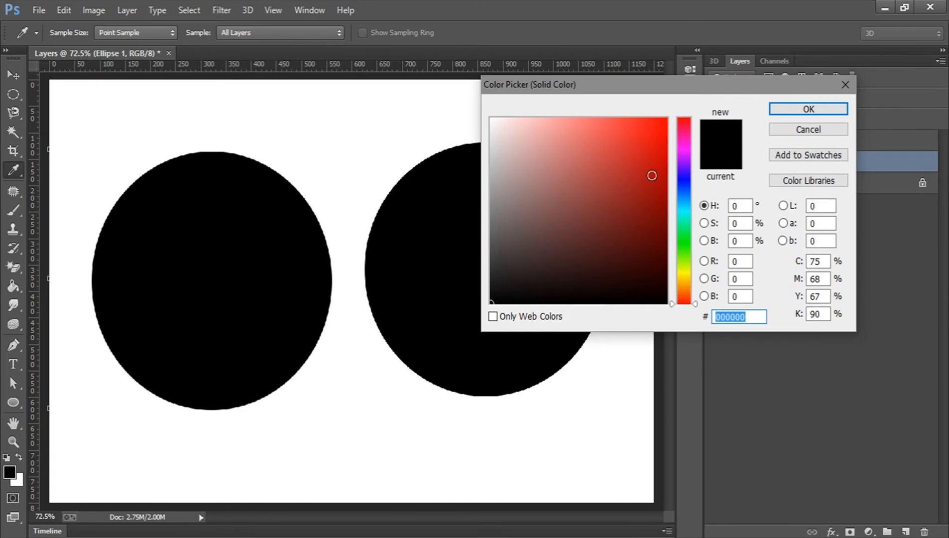
pyautogui.click(652, 175)
pyautogui.click(687, 189)
pyautogui.click(689, 150)
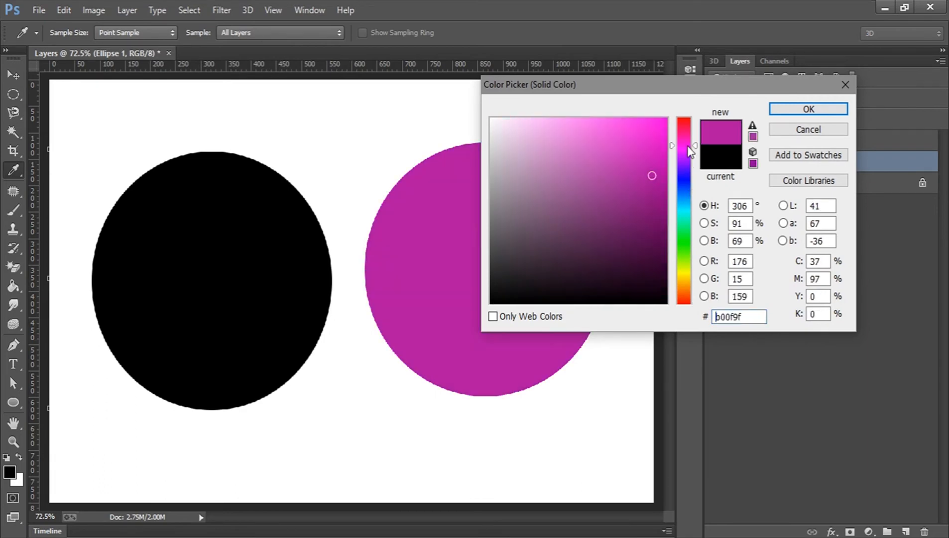
pyautogui.click(805, 108)
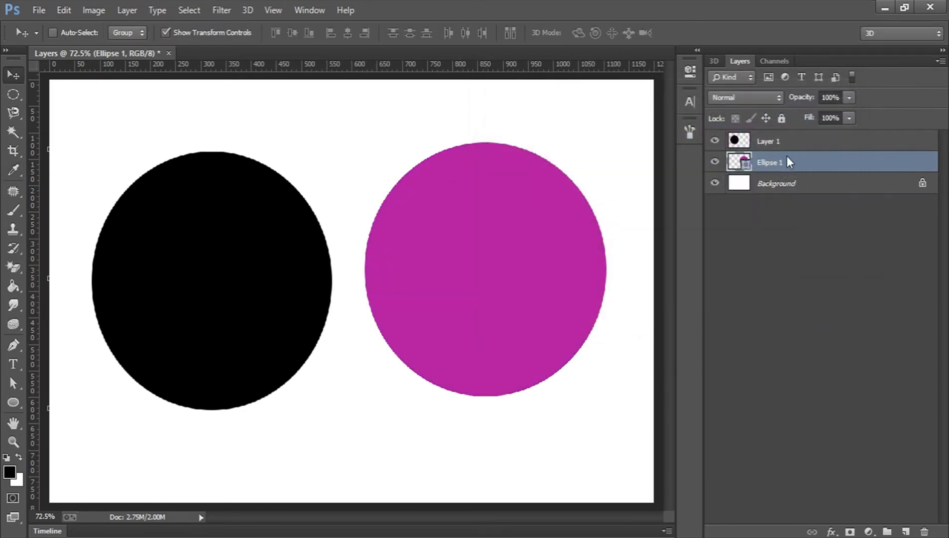
# View the Layer Style blending options of Layer 1 twice, cancelling each time.
pyautogui.click(733, 140)
pyautogui.doubleClick(734, 140)
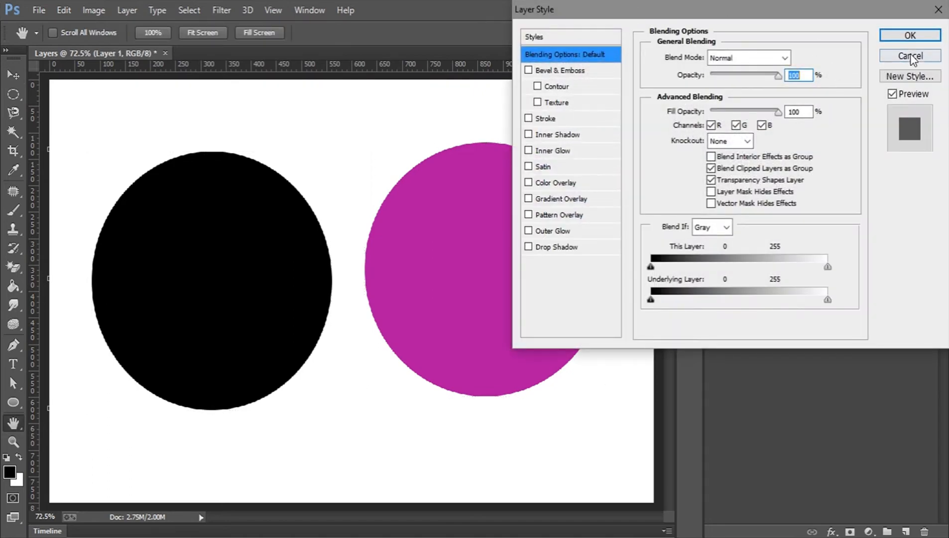
pyautogui.click(910, 56)
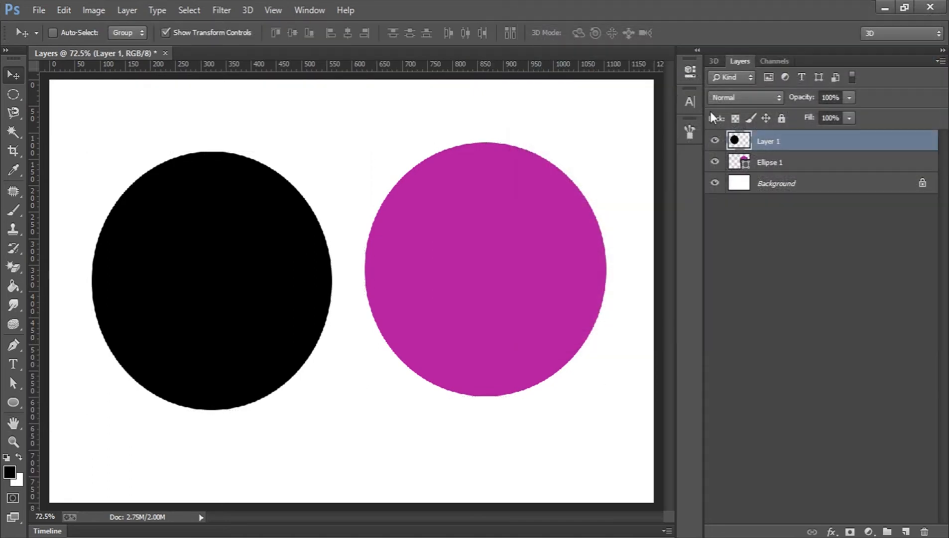
pyautogui.doubleClick(743, 140)
pyautogui.click(902, 57)
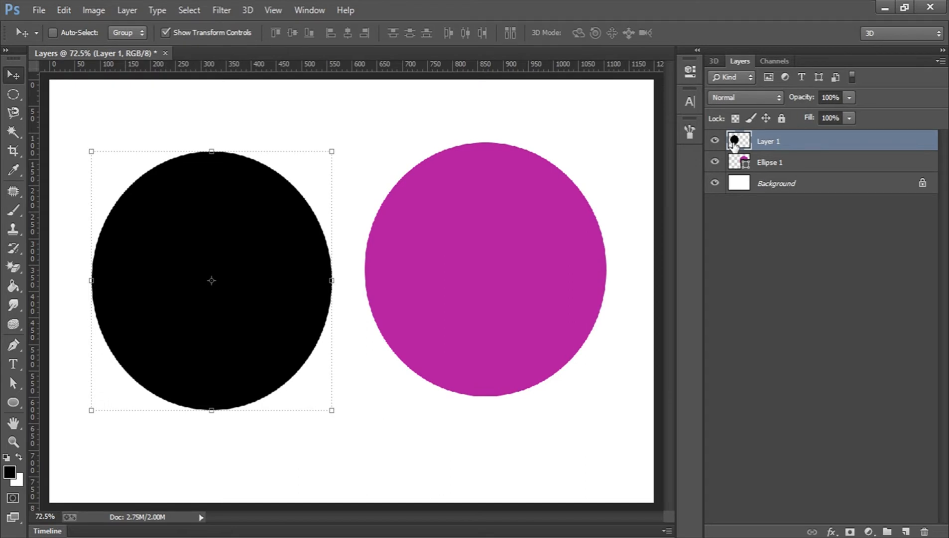
# Load the Layer 1 circle as a selection and set the foreground color to #b00f9f, sampled from the magenta circle.
pyautogui.moveTo(734, 144)
pyautogui.mouseDown()
pyautogui.moveTo(740, 169)
pyautogui.moveTo(740, 138)
pyautogui.mouseUp()
pyautogui.keyDown('ctrl'); pyautogui.click(740, 141); pyautogui.keyUp('ctrl')
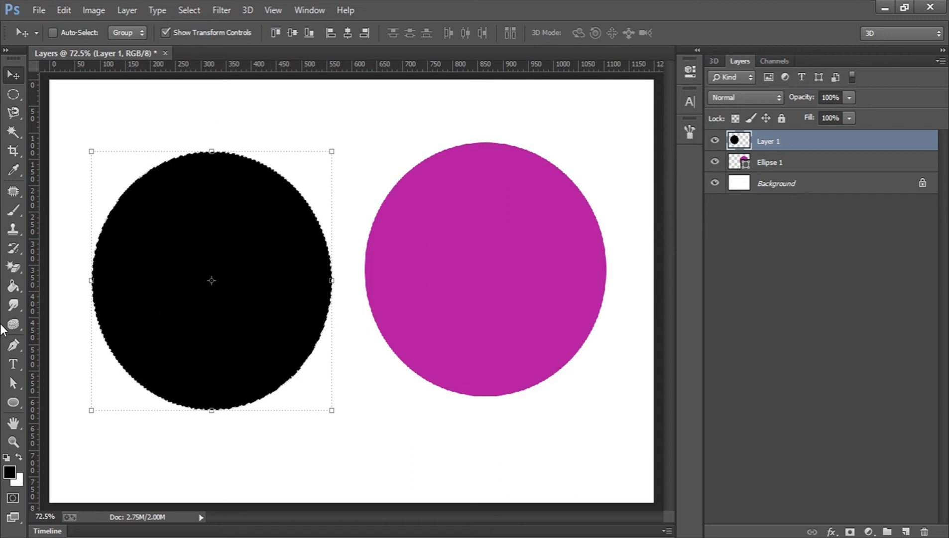
pyautogui.click(13, 289)
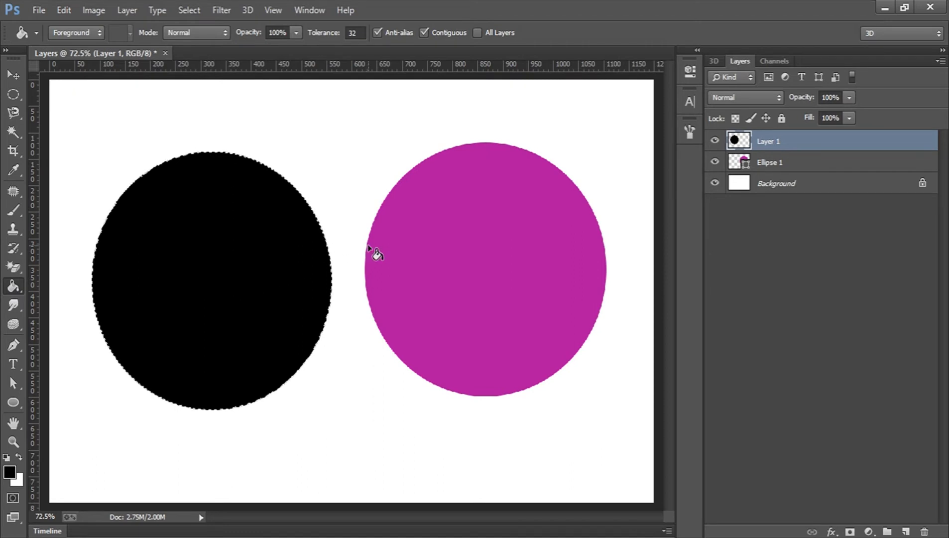
pyautogui.click(9, 473)
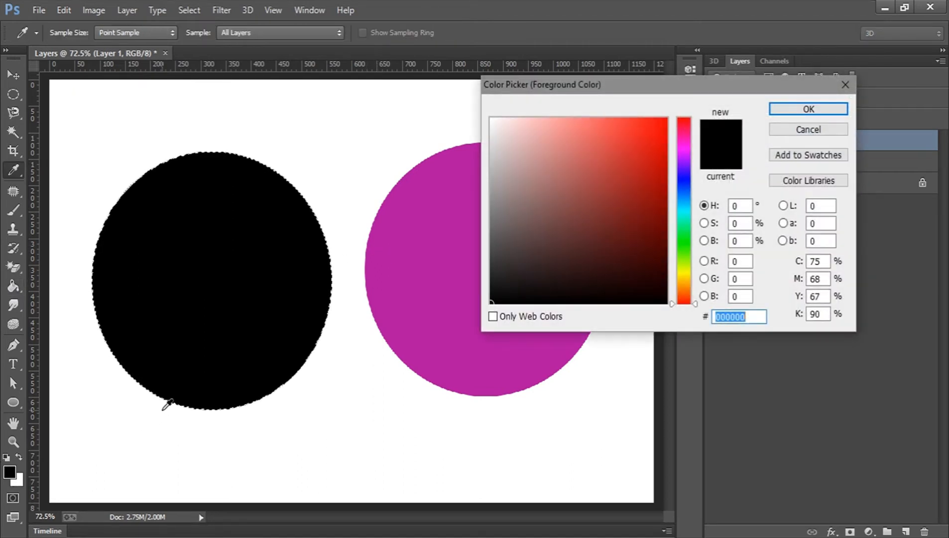
pyautogui.click(438, 219)
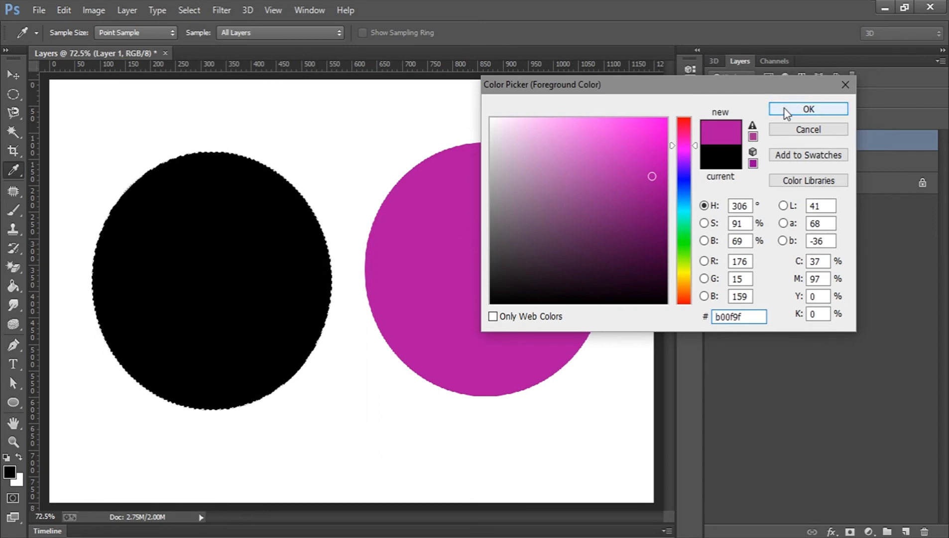
pyautogui.click(807, 109)
pyautogui.press('g')
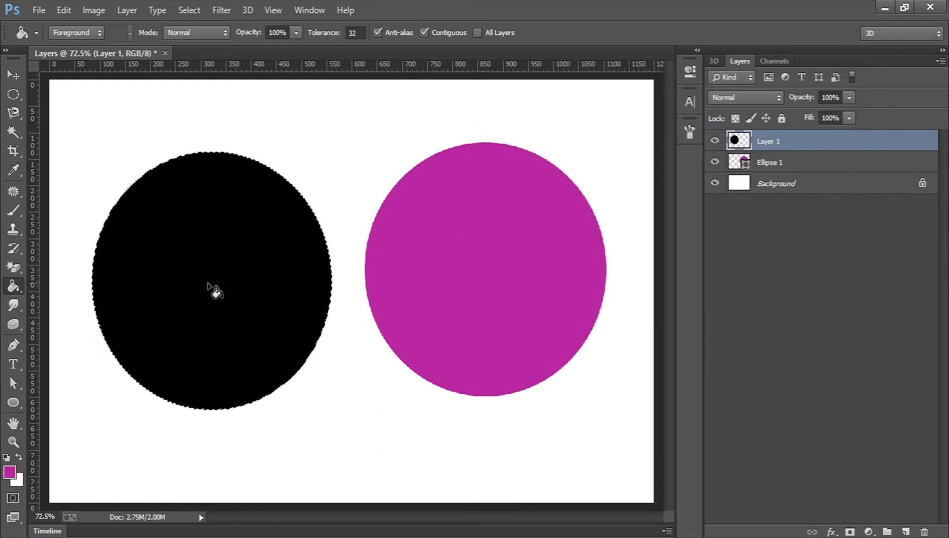
# Fill the selected Layer 1 circle with the magenta foreground color using the Paint Bucket Tool and deselect it.
pyautogui.rightClick(16, 286)
pyautogui.click(16, 285)
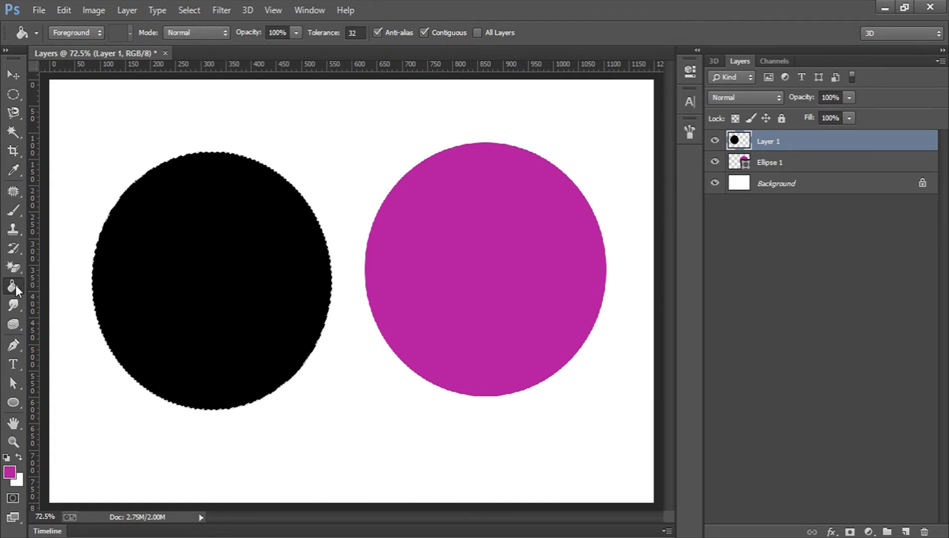
pyautogui.click(271, 260)
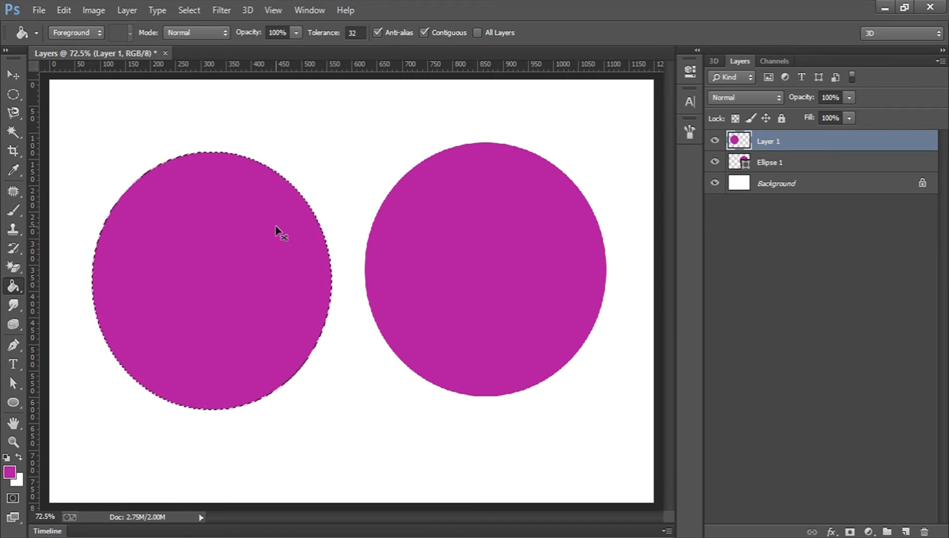
pyautogui.hotkey('ctrl', 'd')
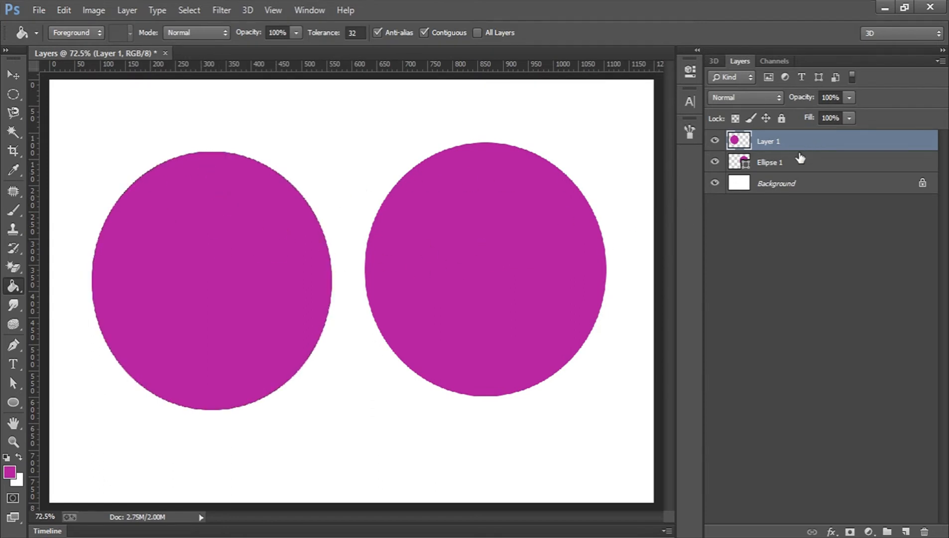
# View the Layer Style blending options of the Ellipse 1 layer and cancel.
pyautogui.doubleClick(882, 164)
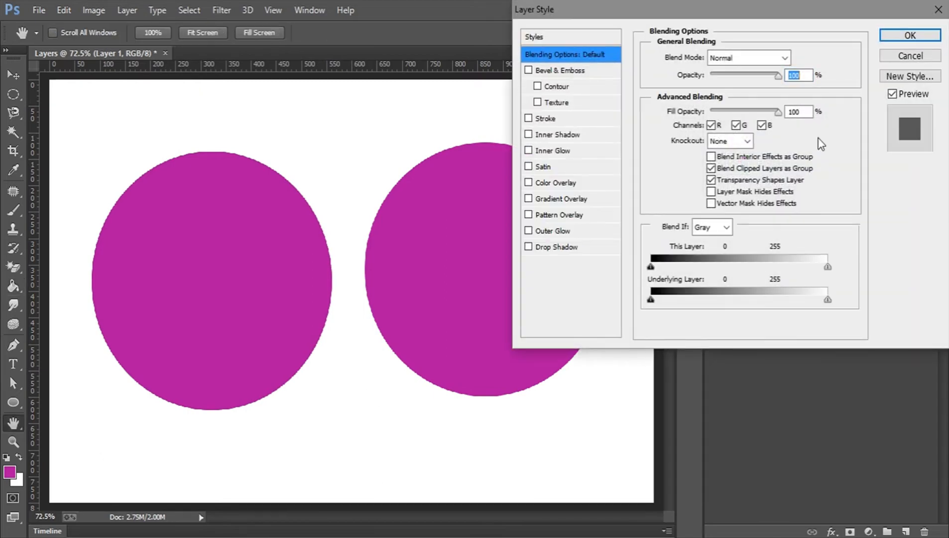
pyautogui.click(911, 54)
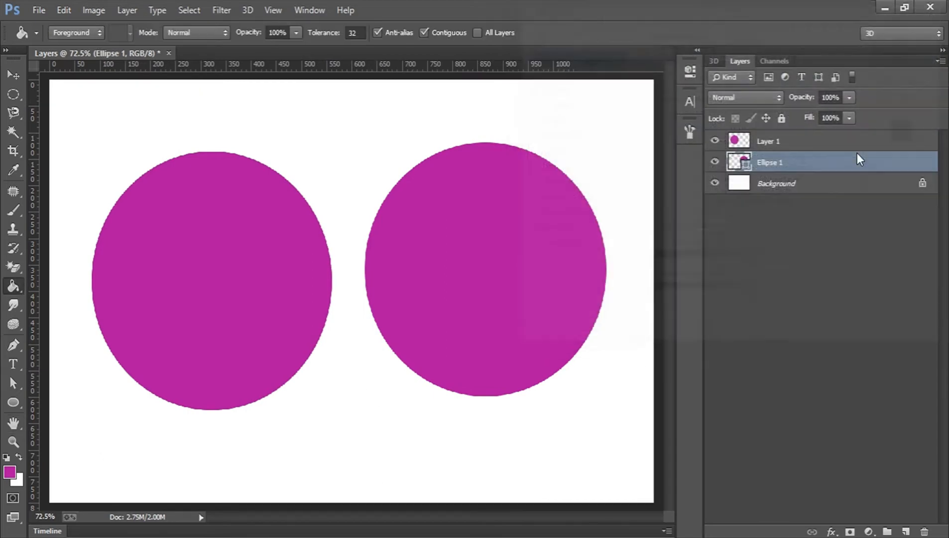
pyautogui.click(828, 142)
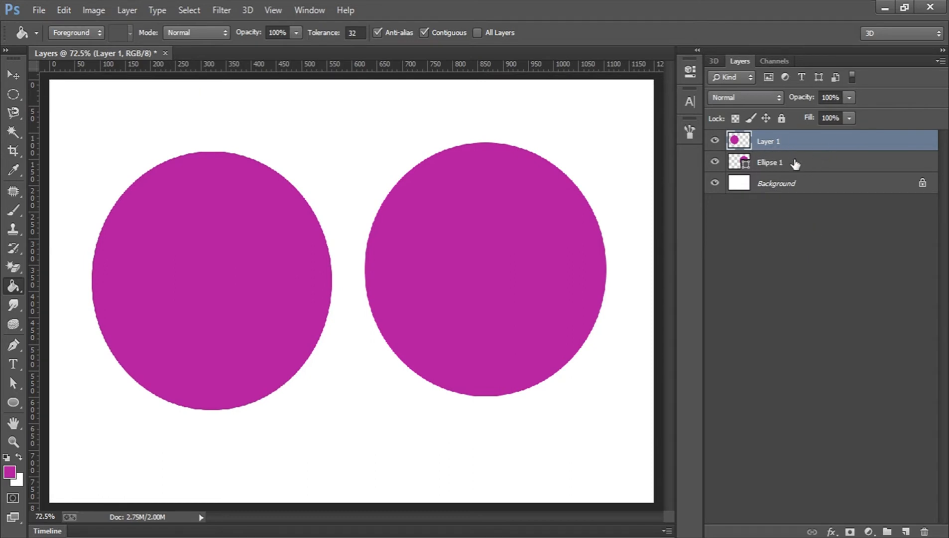
pyautogui.keyDown('ctrl'); pyautogui.click(831, 165); pyautogui.keyUp('ctrl')
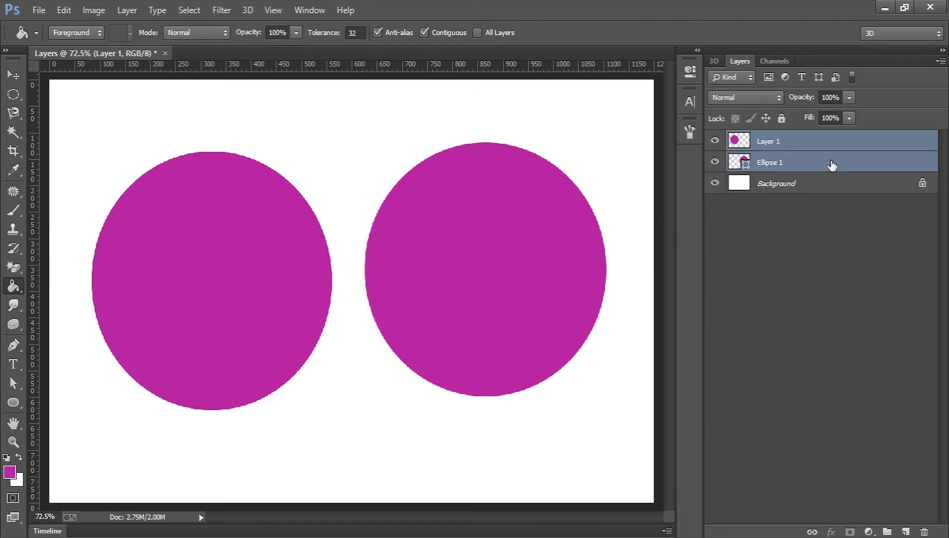
pyautogui.doubleClick(831, 165)
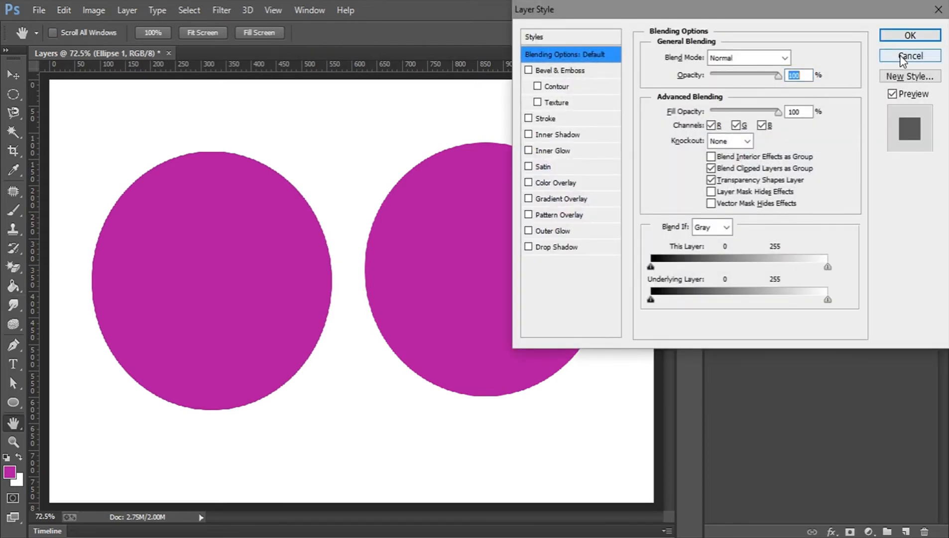
pyautogui.click(902, 56)
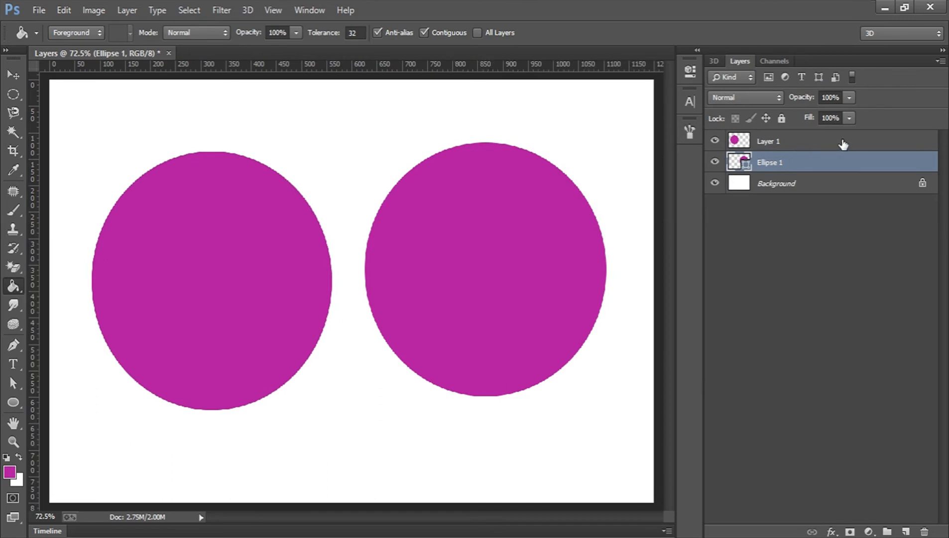
# Group Layer 1 and Ellipse 1 together, expand the group and check each of the two layers inside it.
pyautogui.keyDown('ctrl'); pyautogui.click(843, 145); pyautogui.keyUp('ctrl')
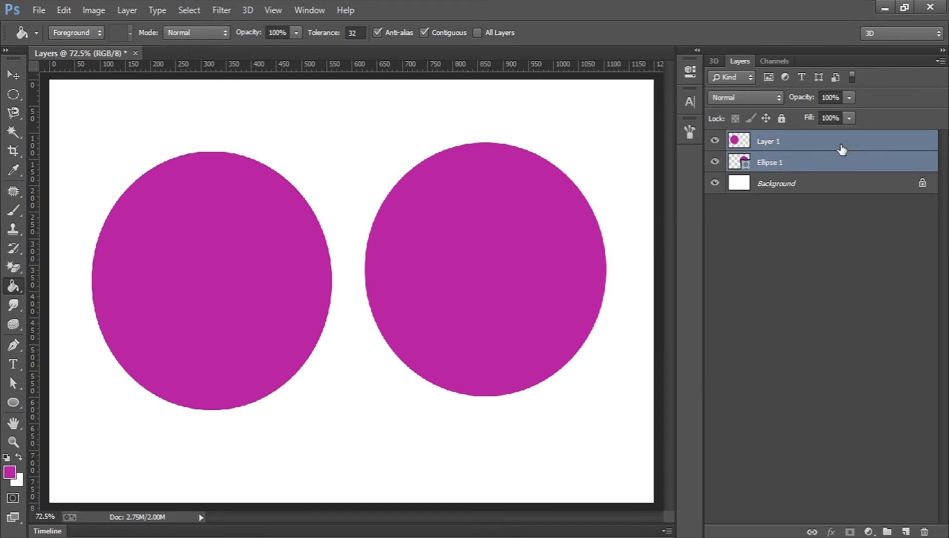
pyautogui.moveTo(841, 149); pyautogui.dragTo(887, 531)
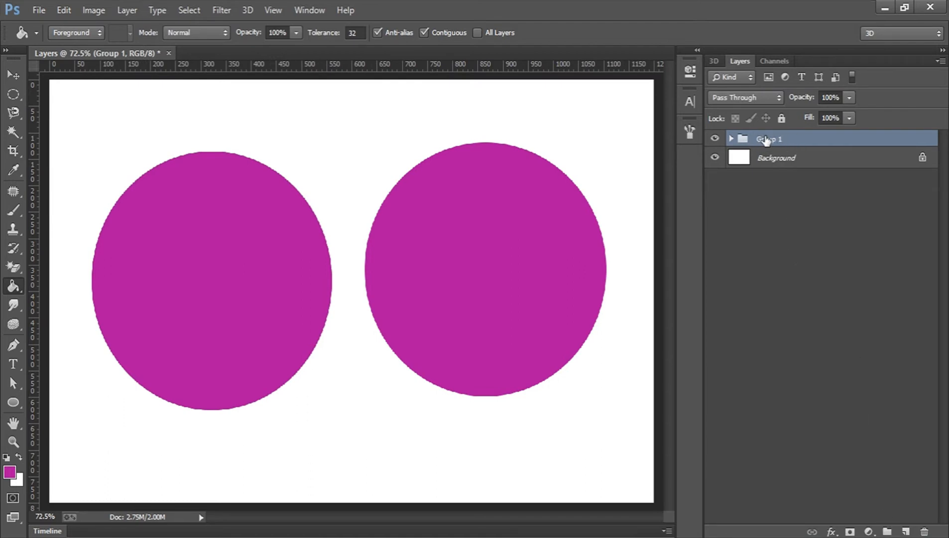
pyautogui.click(731, 139)
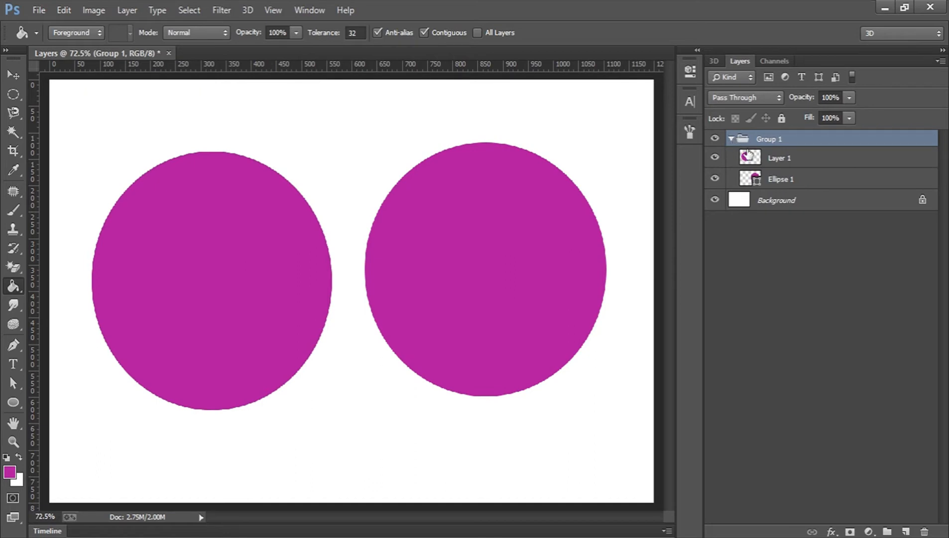
pyautogui.click(792, 160)
pyautogui.click(794, 178)
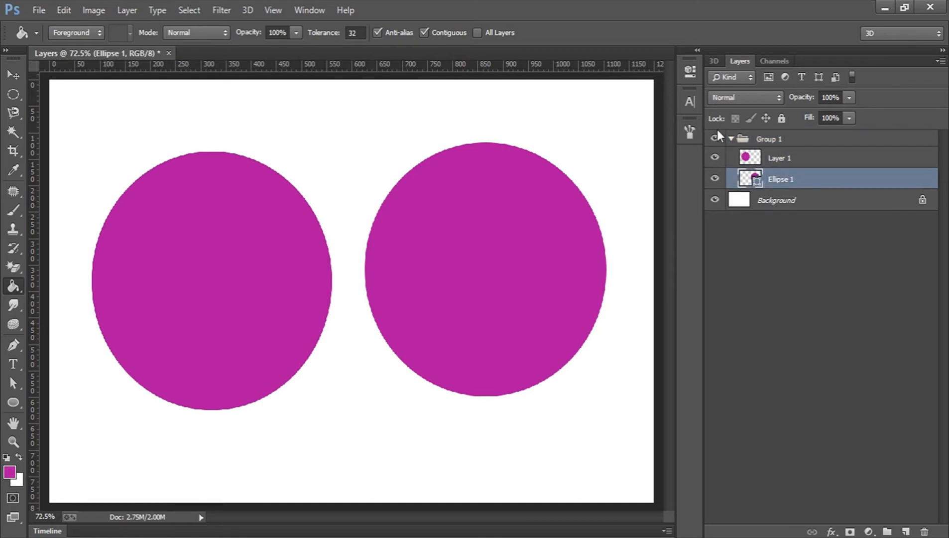
# Collapse Group 1, ungroup it and deselect all layers.
pyautogui.click(732, 139)
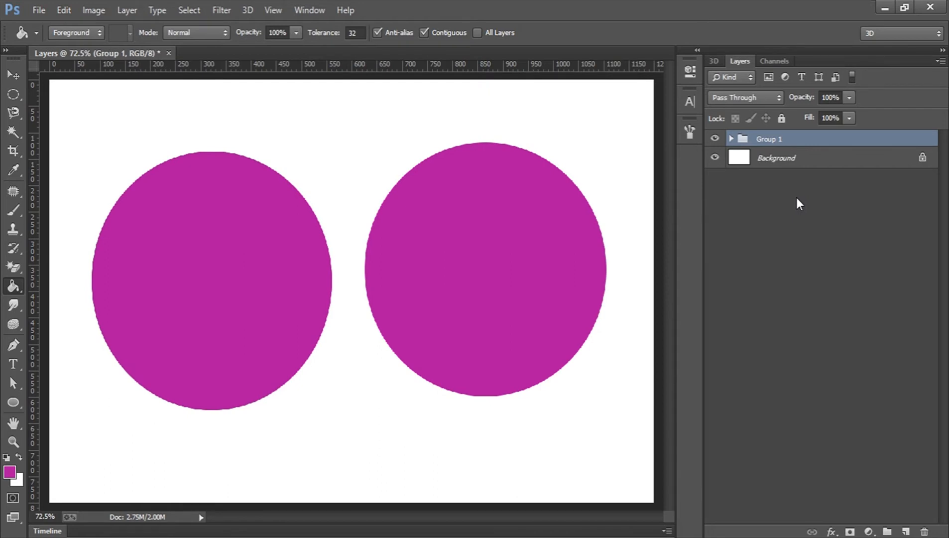
pyautogui.hotkey('ctrl', 'shift', 'g')
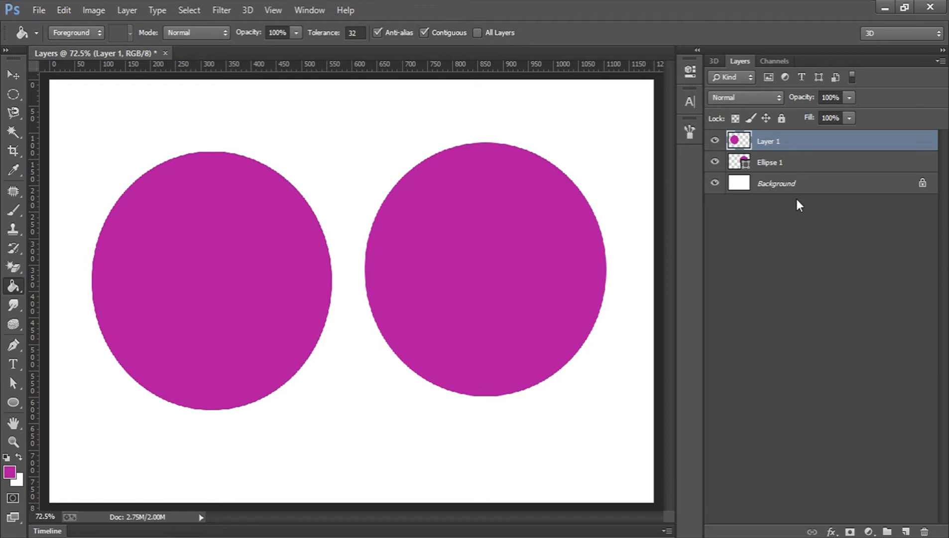
pyautogui.click(808, 240)
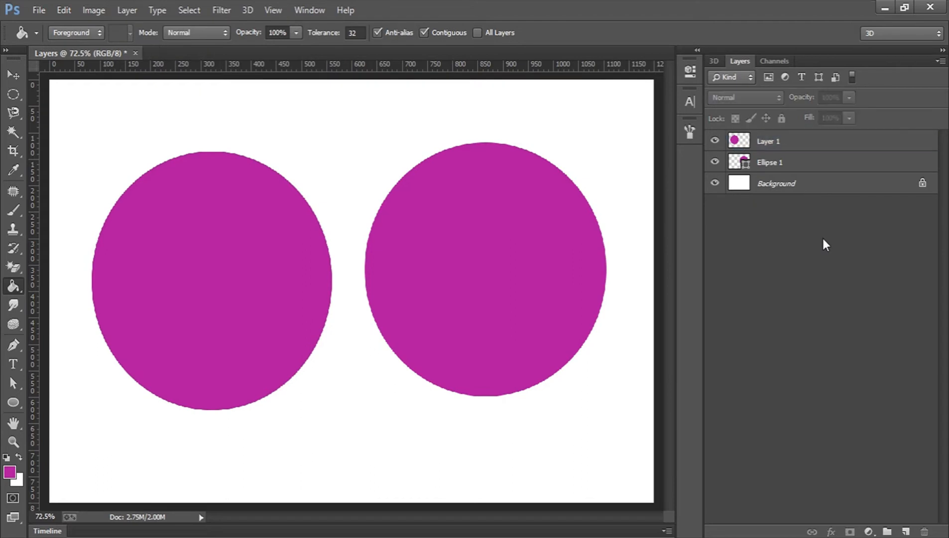
# Create a new empty group, move both Layer 1 and Ellipse 1 into it, and deselect the layers.
pyautogui.click(887, 532)
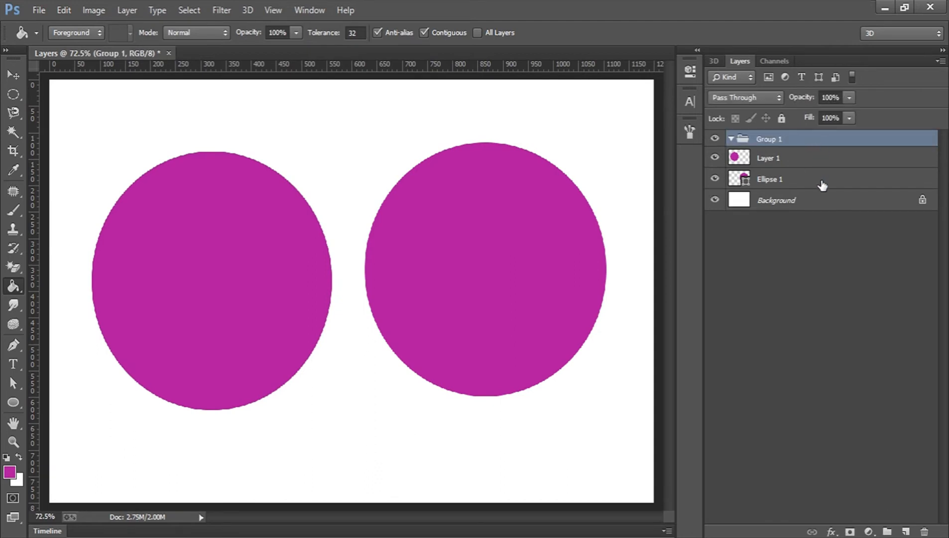
pyautogui.click(821, 275)
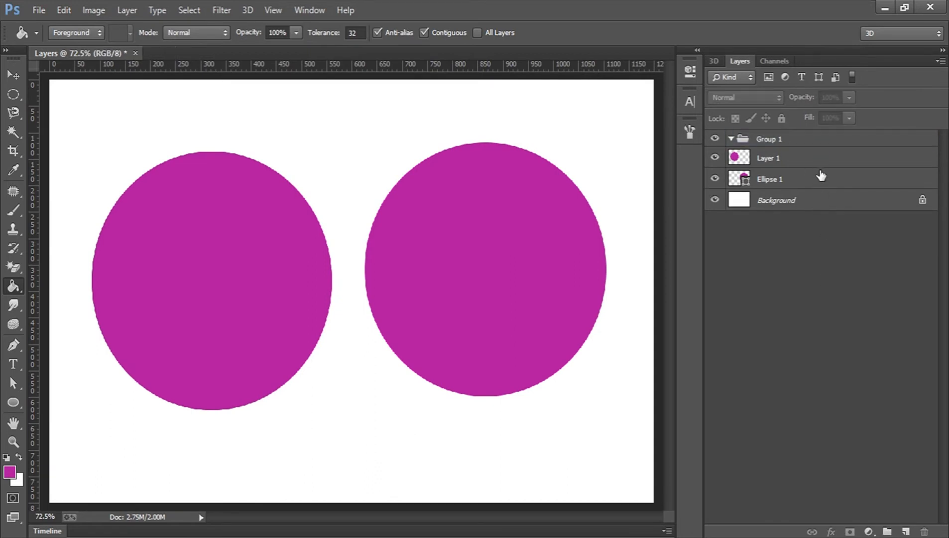
pyautogui.click(821, 164)
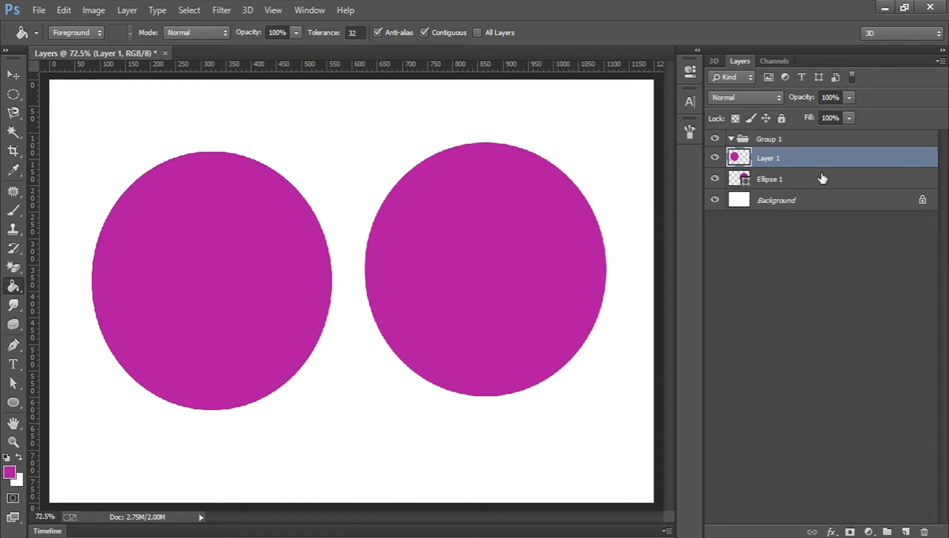
pyautogui.keyDown('shift'); pyautogui.click(831, 178); pyautogui.keyUp('shift')
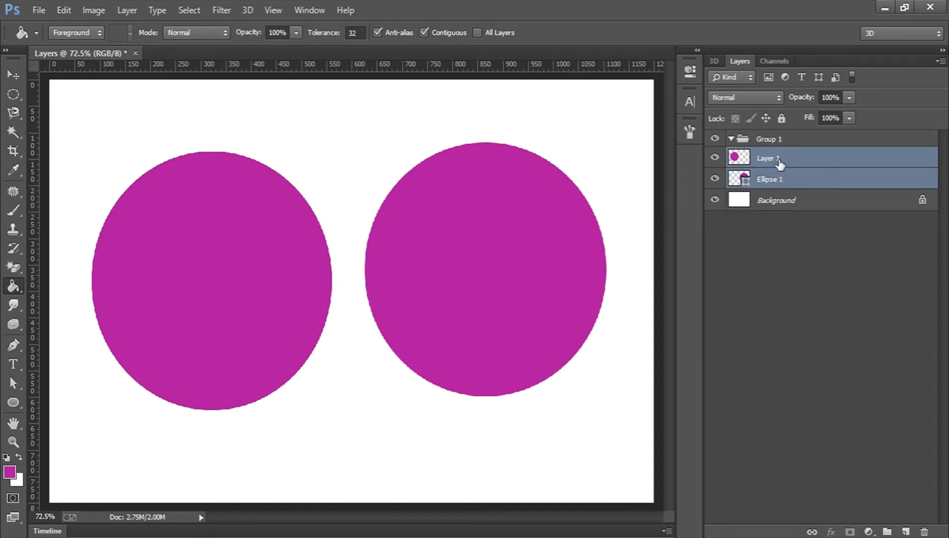
pyautogui.moveTo(780, 164); pyautogui.dragTo(774, 140)
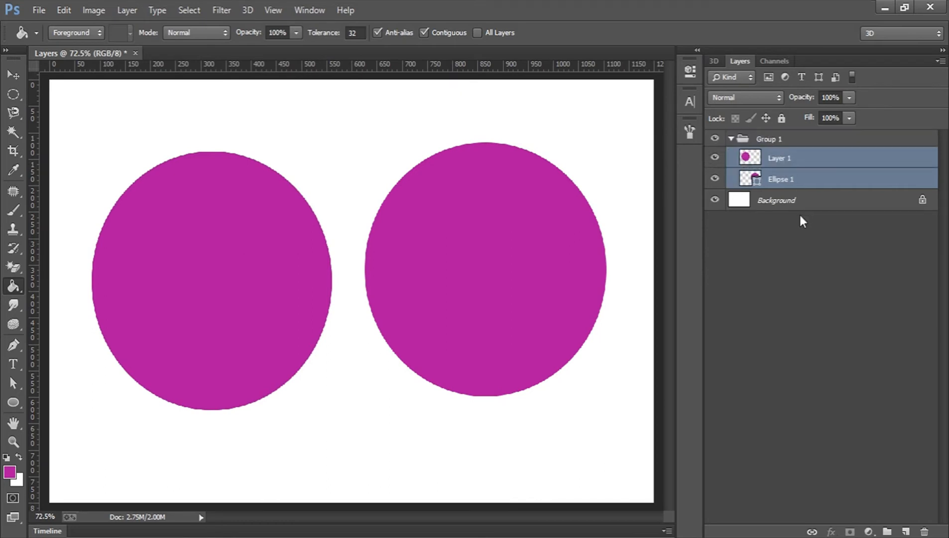
pyautogui.click(788, 249)
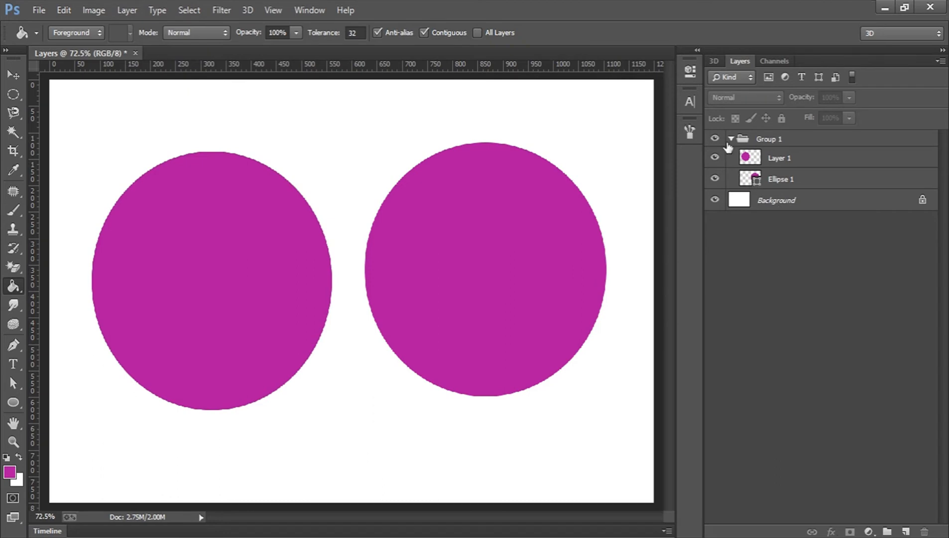
# Hide Layer 1 and Ellipse 1 within the group, show them again, and select Ellipse 1.
pyautogui.click(715, 158)
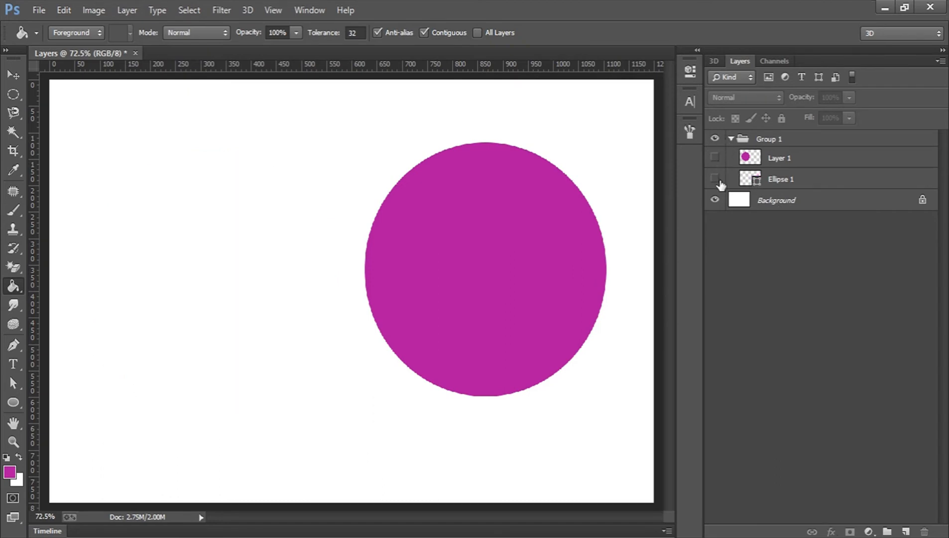
pyautogui.click(714, 157)
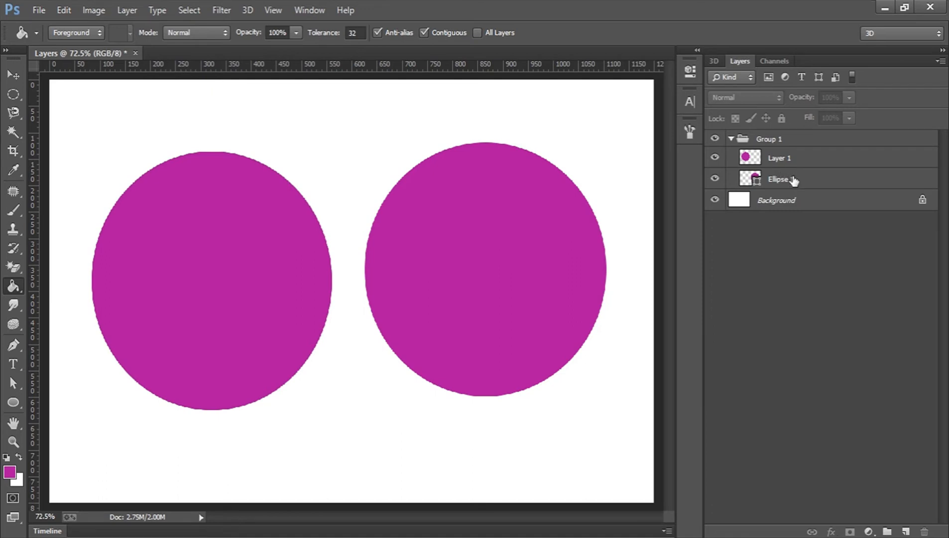
pyautogui.click(865, 179)
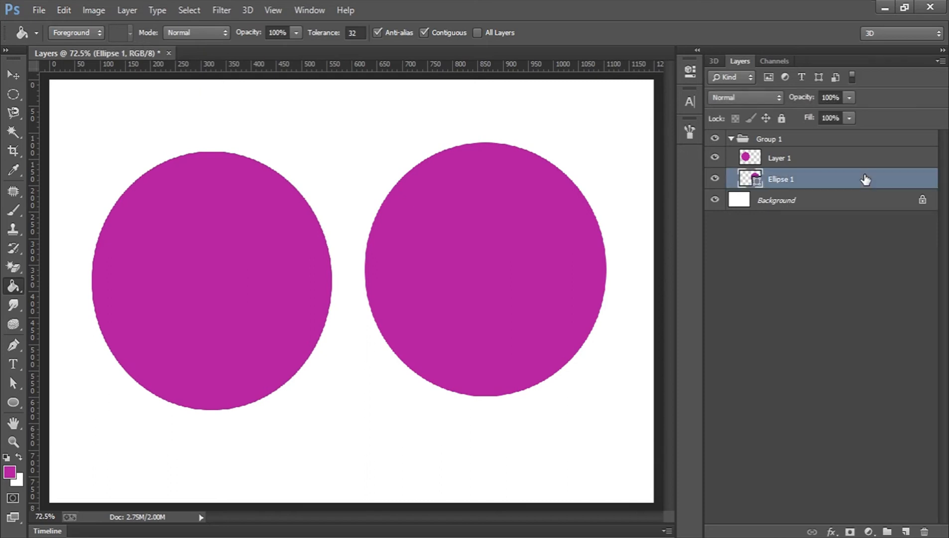
# Add a single layer mask to Layer 1, undoing the layer's deletion and the extra vector mask.
pyautogui.click(785, 158)
pyautogui.click(713, 158)
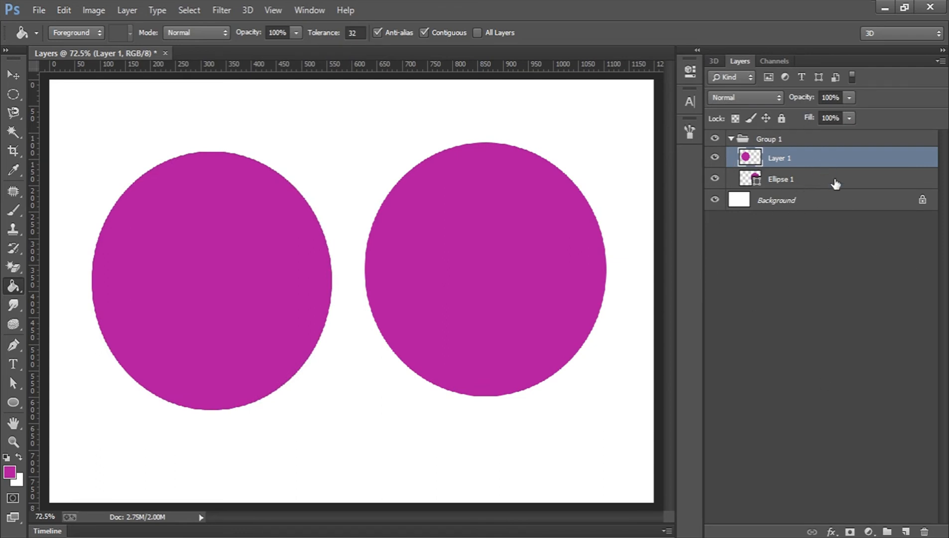
pyautogui.doubleClick(848, 531)
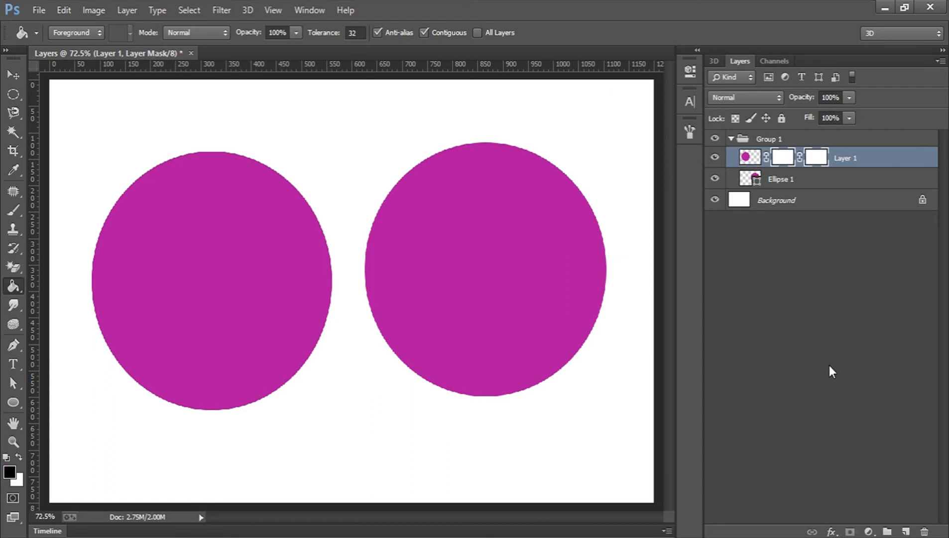
pyautogui.press('Delete')
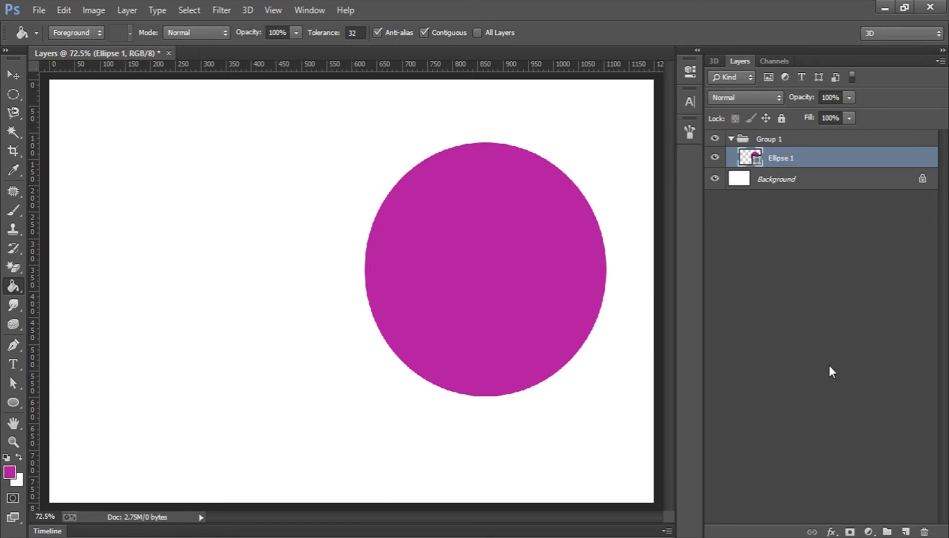
pyautogui.hotkey('ctrl', 'z')
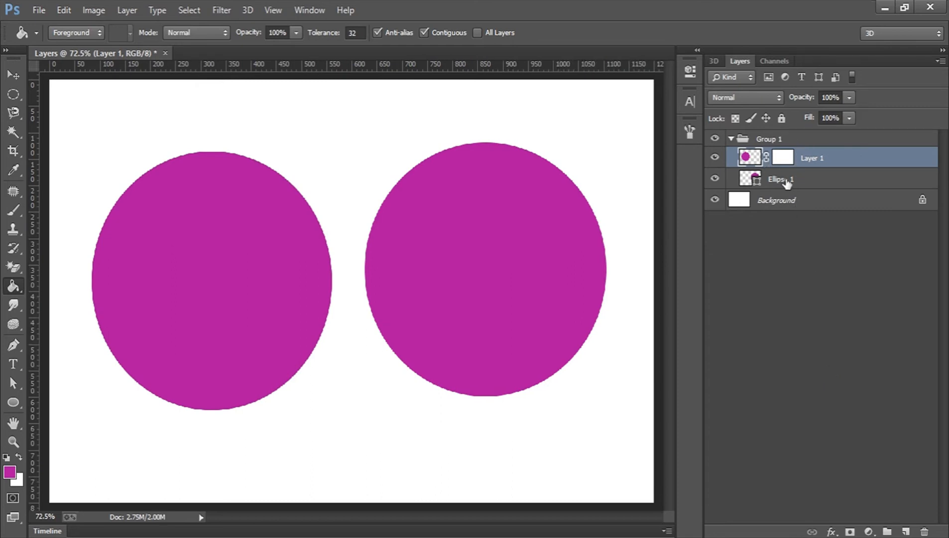
# Switch the editing target between Layer 1's mask and its pixel content, ending on the layer mask.
pyautogui.click(779, 158)
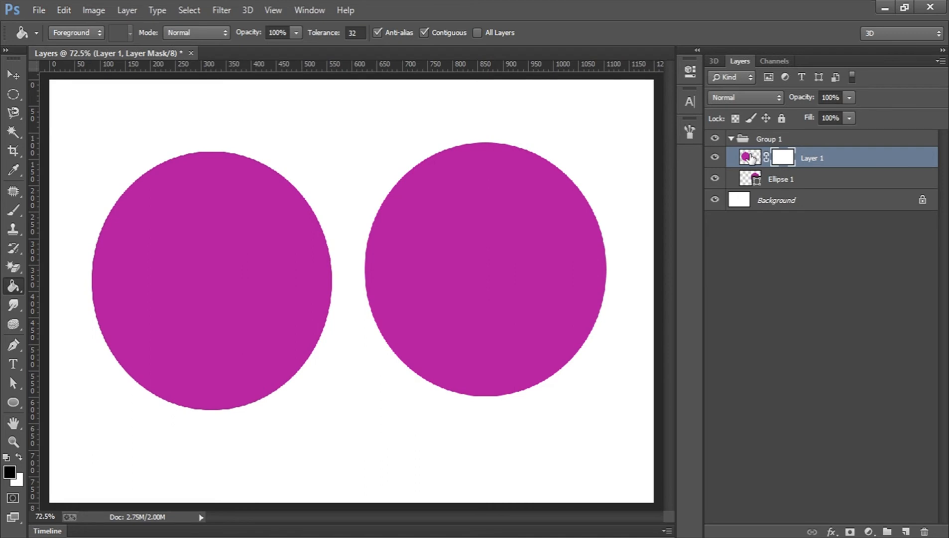
pyautogui.click(750, 158)
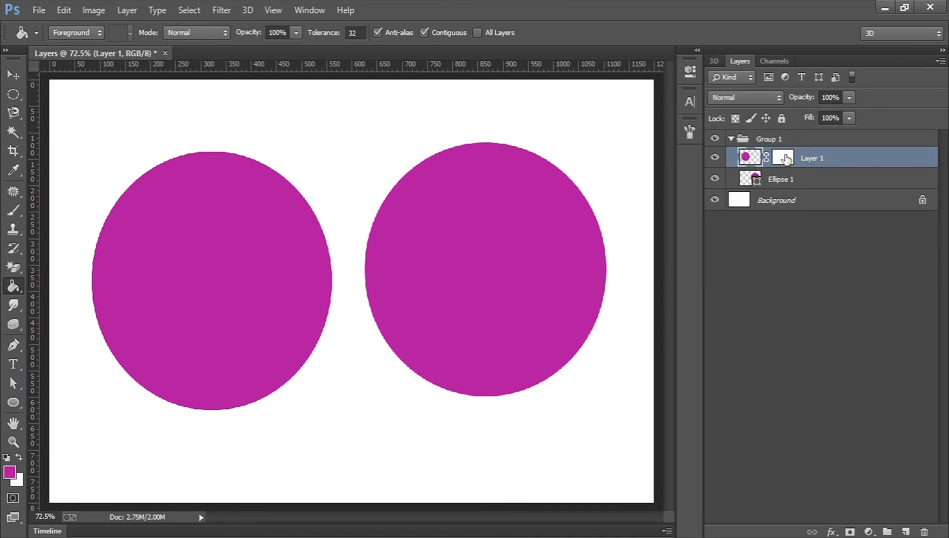
pyautogui.click(784, 158)
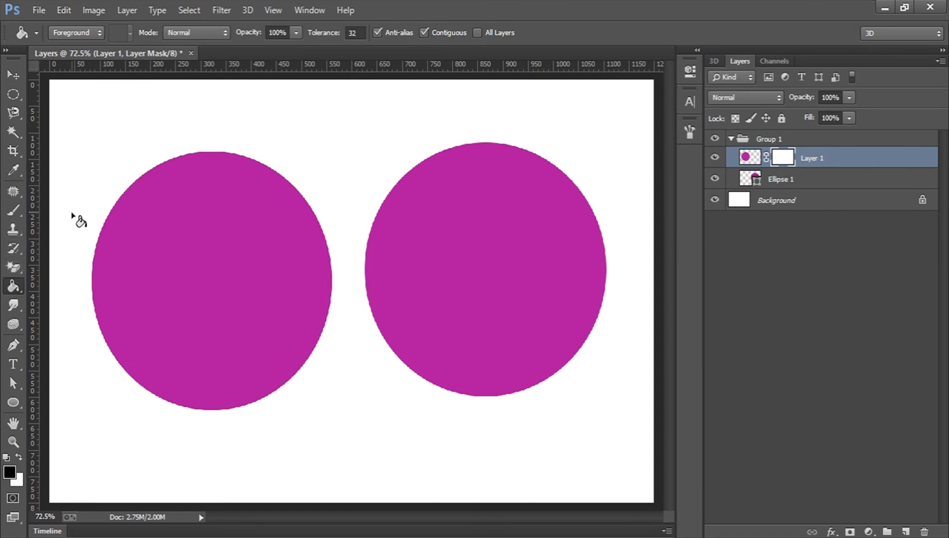
# Choose the Brush Tool and set its soft round tip to a size of 100 px.
pyautogui.press('b')
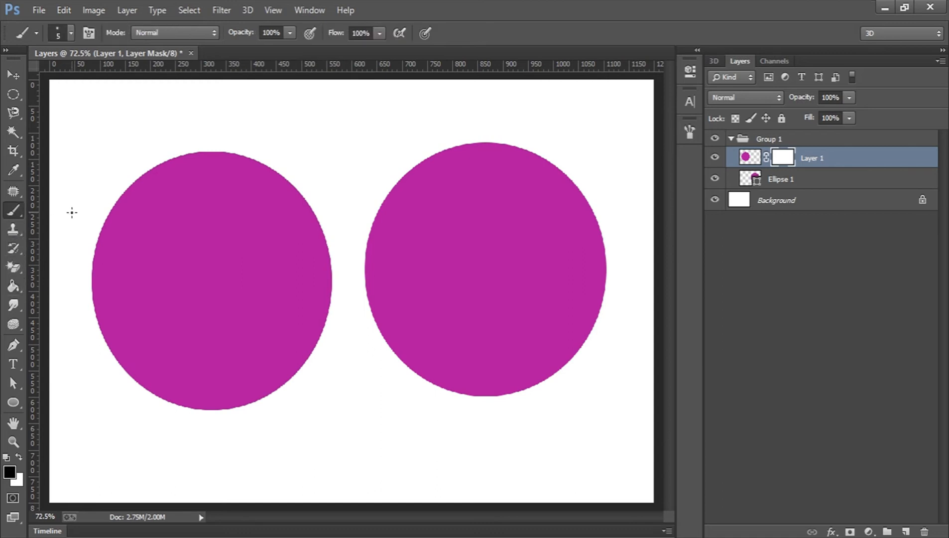
pyautogui.rightClick(13, 210)
pyautogui.click(106, 211)
pyautogui.click(73, 34)
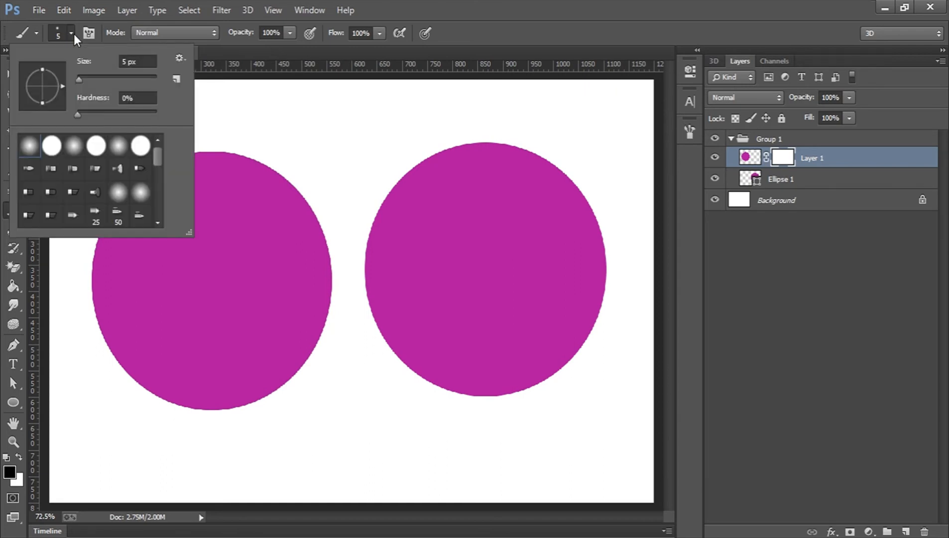
pyautogui.click(73, 34)
pyautogui.rightClick(273, 245)
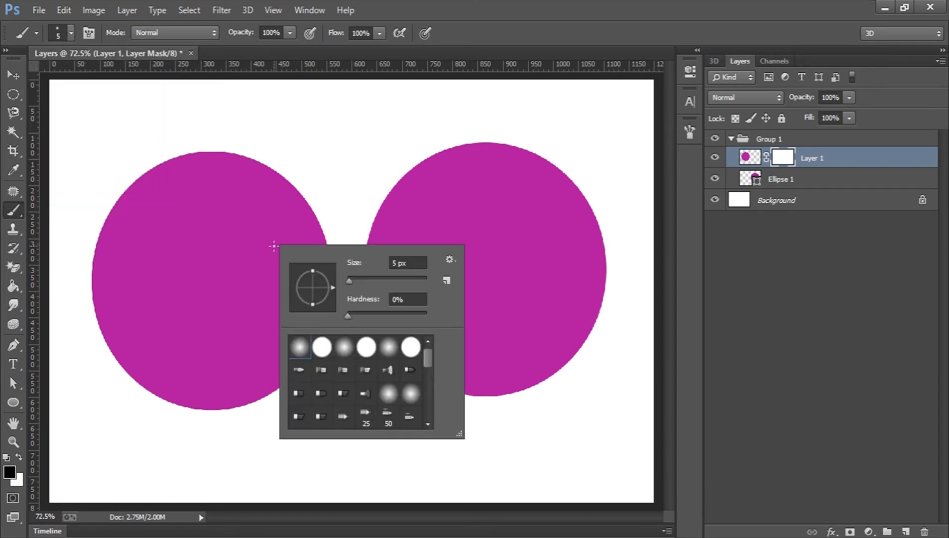
pyautogui.click(378, 278)
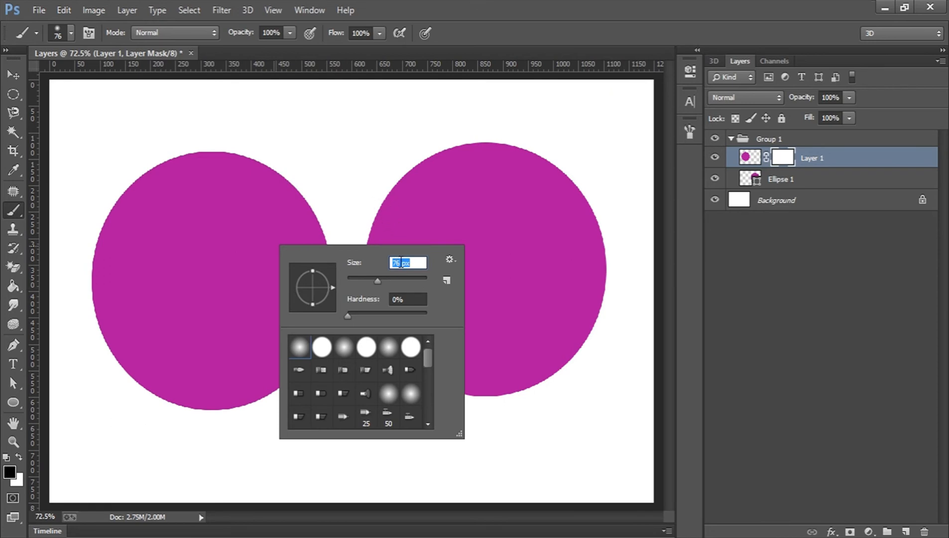
pyautogui.write('100')
pyautogui.press('Return')
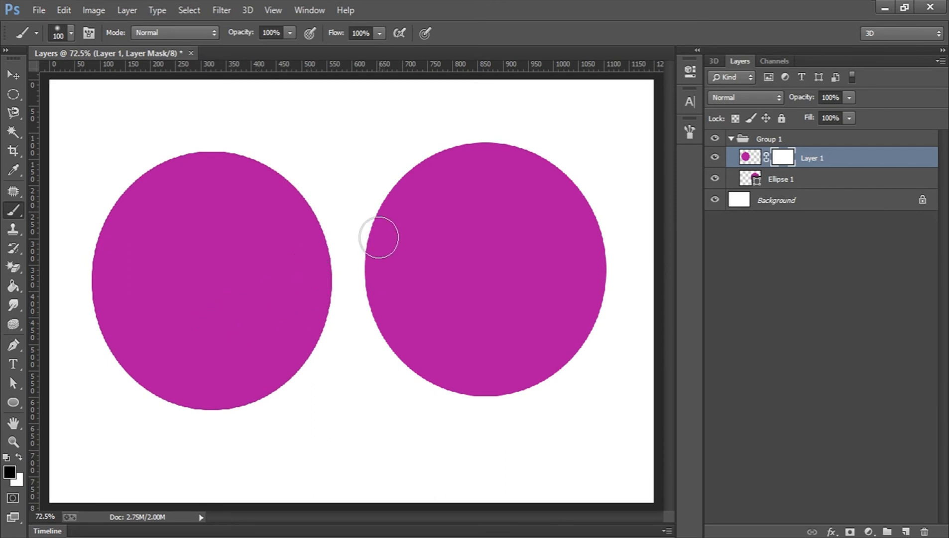
# Paint black on Layer 1's mask to hide the right half of its circle, and disable the mask.
pyautogui.moveTo(259, 161)
pyautogui.mouseDown()
pyautogui.moveTo(323, 228)
pyautogui.moveTo(239, 150)
pyautogui.moveTo(317, 377)
pyautogui.moveTo(281, 344)
pyautogui.moveTo(277, 167)
pyautogui.moveTo(243, 434)
pyautogui.moveTo(234, 276)
pyautogui.moveTo(253, 198)
pyautogui.moveTo(271, 415)
pyautogui.moveTo(257, 278)
pyautogui.moveTo(354, 289)
pyautogui.mouseUp()
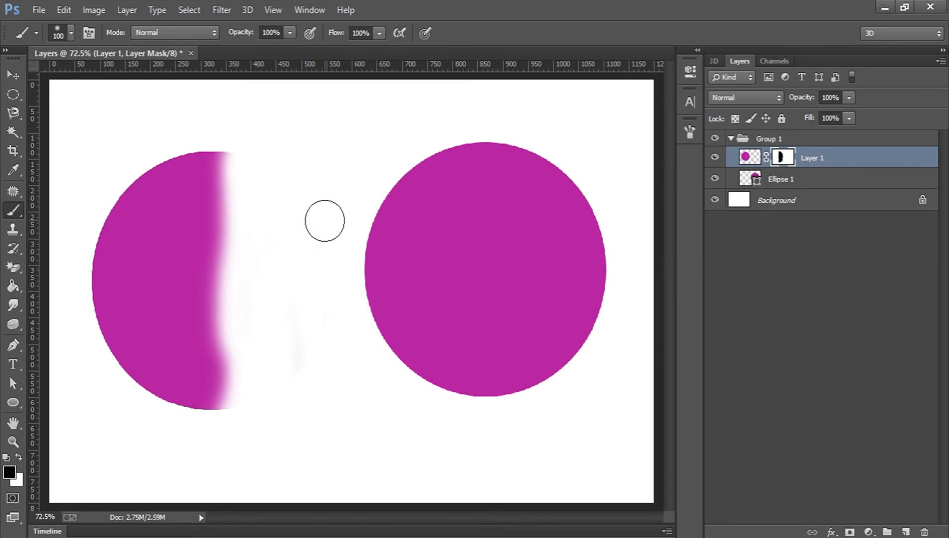
pyautogui.moveTo(233, 148)
pyautogui.mouseDown()
pyautogui.moveTo(225, 421)
pyautogui.moveTo(225, 149)
pyautogui.mouseUp()
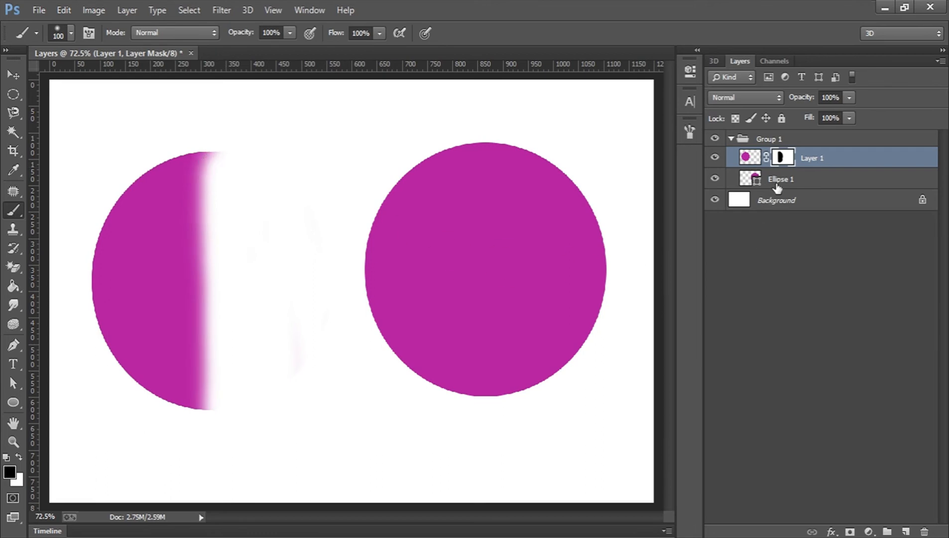
pyautogui.keyDown('shift'); pyautogui.click(784, 161); pyautogui.keyUp('shift')
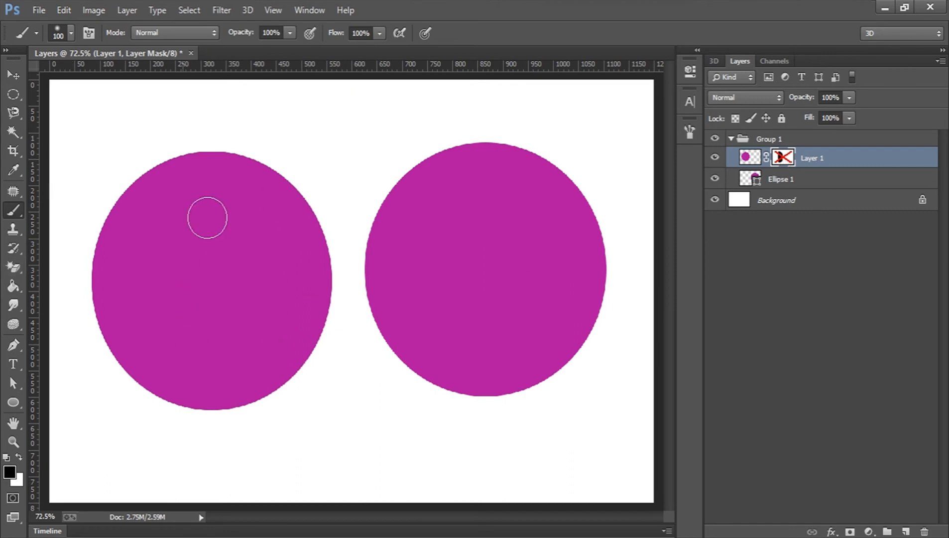
# Switch Layer 1's mask on and off several times to compare the circle, leaving the mask enabled.
pyautogui.rightClick(783, 163)
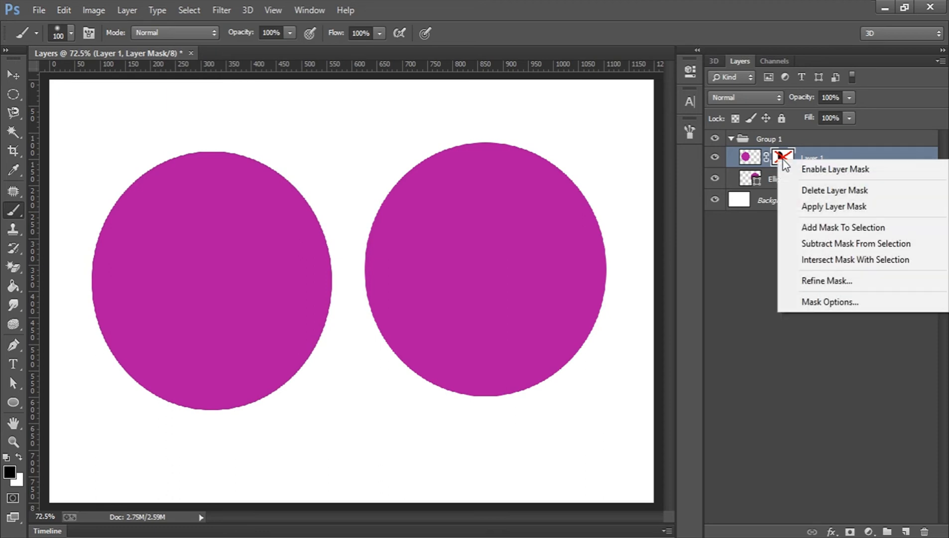
pyautogui.click(820, 171)
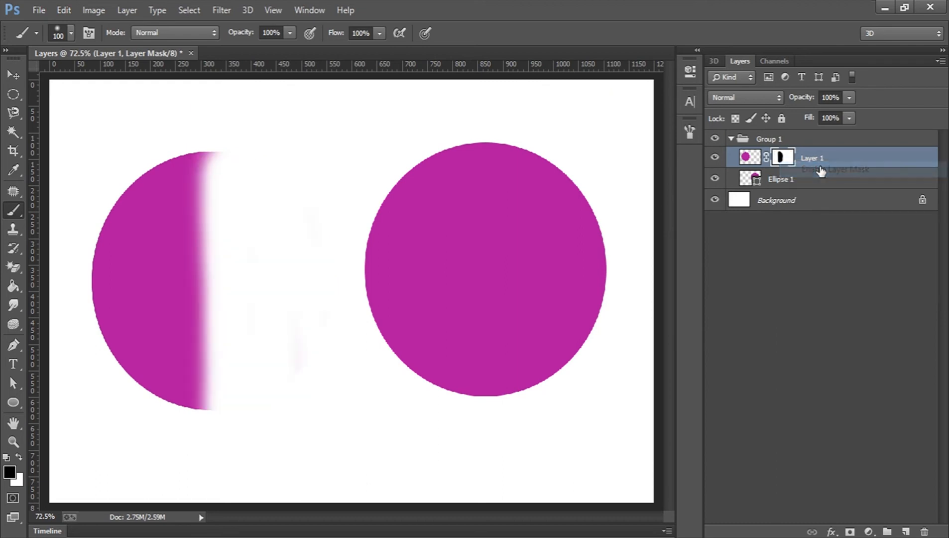
pyautogui.rightClick(783, 158)
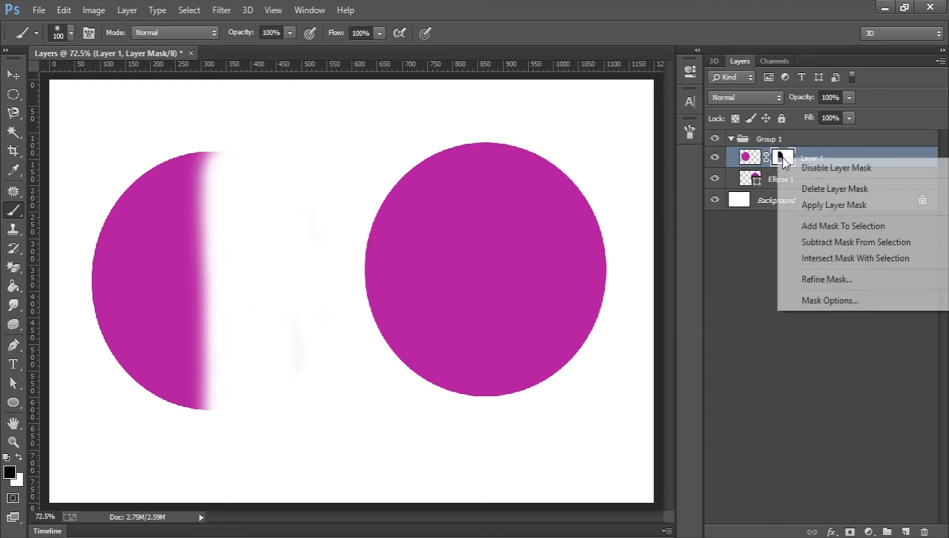
pyautogui.click(829, 169)
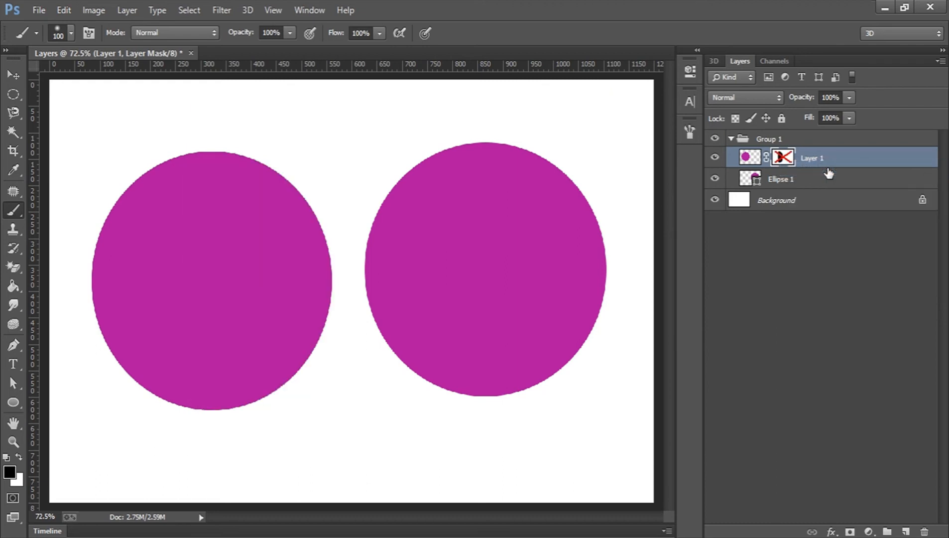
pyautogui.keyDown('shift'); pyautogui.click(781, 159); pyautogui.keyUp('shift')
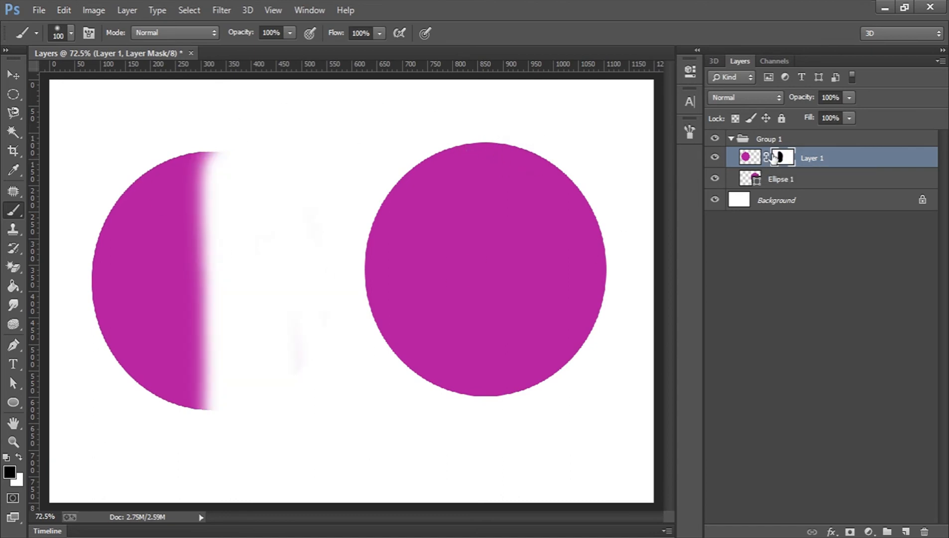
pyautogui.keyDown('shift'); pyautogui.click(781, 159); pyautogui.keyUp('shift')
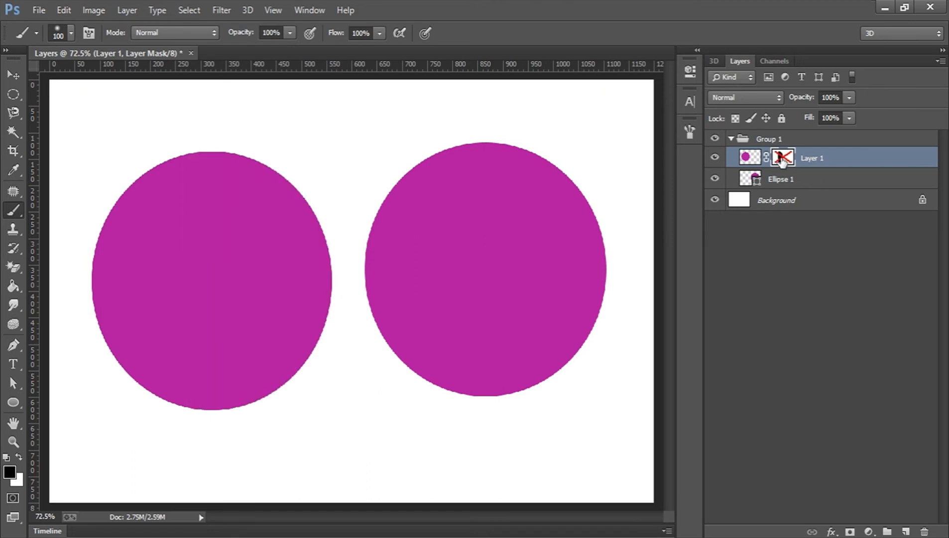
pyautogui.keyDown('shift'); pyautogui.click(782, 158); pyautogui.keyUp('shift')
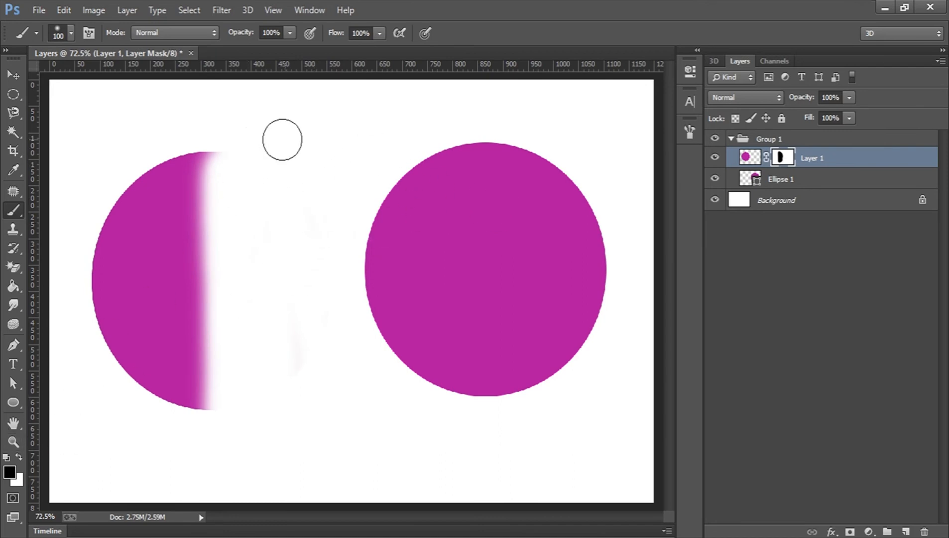
# Touch up the edge of Layer 1's mask with black and paint white over it to bring back the hidden half of the circle.
pyautogui.moveTo(217, 147); pyautogui.dragTo(223, 172)
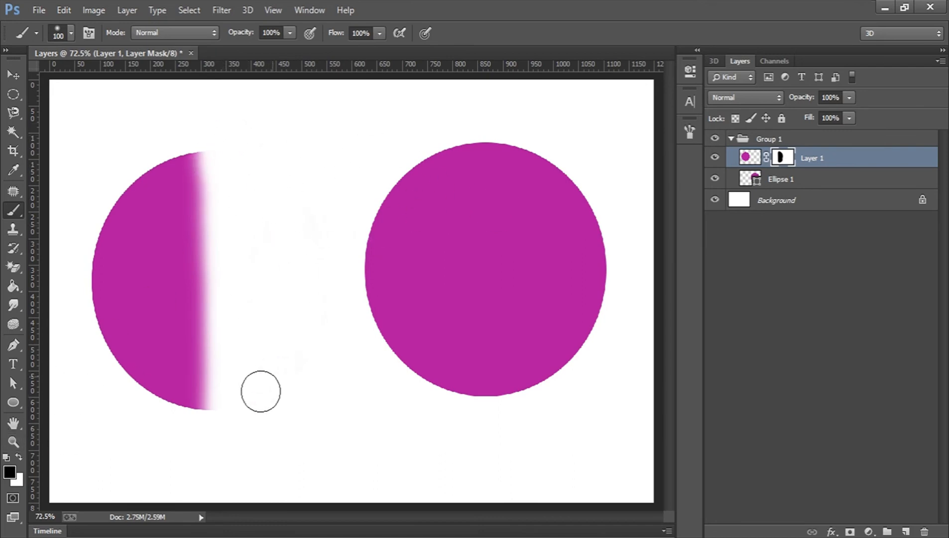
pyautogui.click(18, 457)
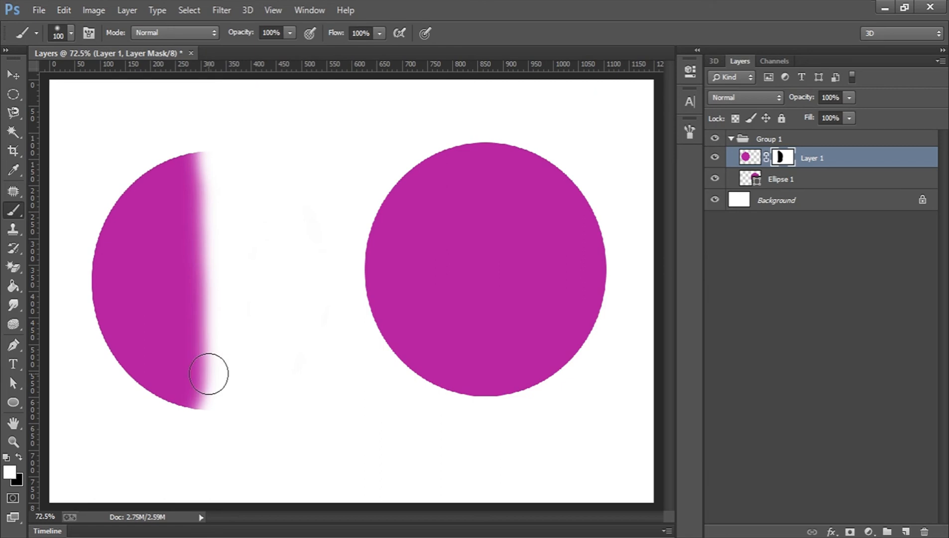
pyautogui.press('x')
pyautogui.press('x')
pyautogui.press('x')
pyautogui.press('x')
pyautogui.press('x')
pyautogui.press('x')
pyautogui.press('x')
pyautogui.press('x')
pyautogui.press('x')
pyautogui.press('x')
pyautogui.moveTo(174, 214)
pyautogui.mouseDown()
pyautogui.moveTo(215, 223)
pyautogui.moveTo(239, 263)
pyautogui.moveTo(240, 317)
pyautogui.moveTo(196, 348)
pyautogui.moveTo(209, 245)
pyautogui.moveTo(184, 174)
pyautogui.moveTo(296, 144)
pyautogui.moveTo(208, 163)
pyautogui.moveTo(216, 200)
pyautogui.moveTo(382, 232)
pyautogui.moveTo(332, 256)
pyautogui.moveTo(200, 290)
pyautogui.moveTo(154, 322)
pyautogui.moveTo(364, 332)
pyautogui.moveTo(117, 400)
pyautogui.moveTo(202, 410)
pyautogui.moveTo(324, 356)
pyautogui.mouseUp()
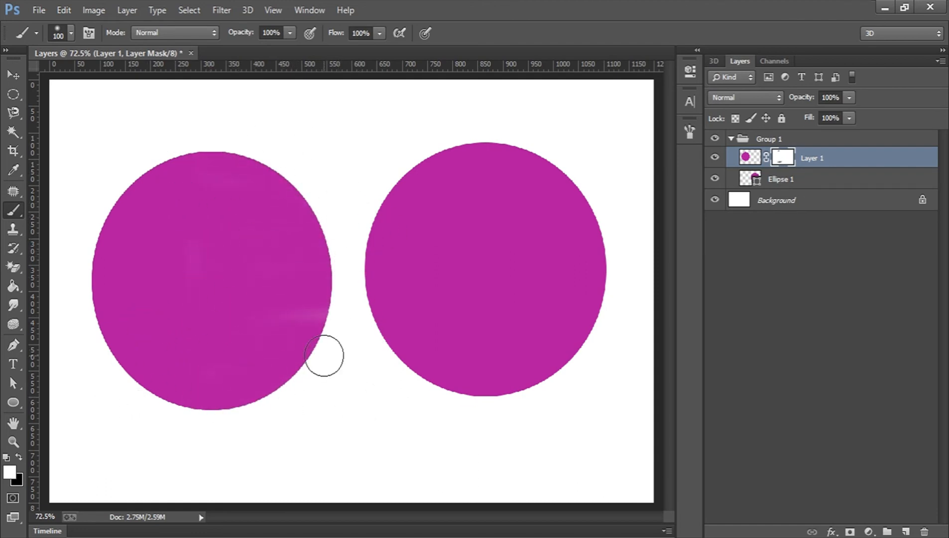
# Add a layer mask to Ellipse 1, hide the right part of its circle with black and restore it with white.
pyautogui.click(813, 178)
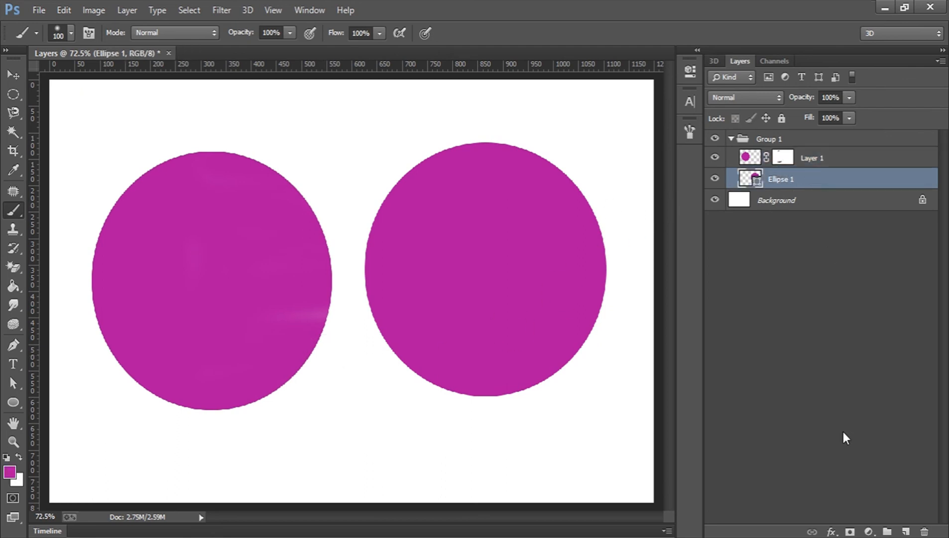
pyautogui.click(849, 532)
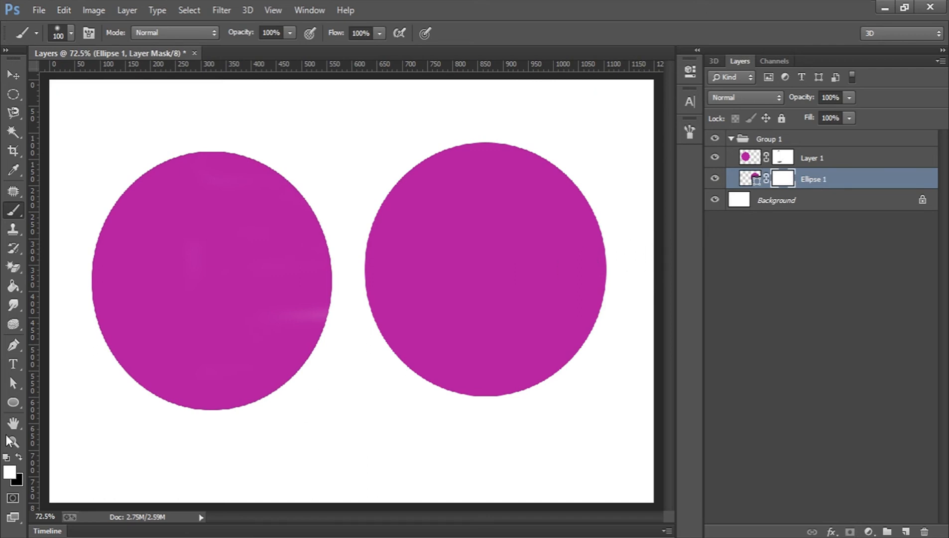
pyautogui.click(18, 456)
pyautogui.moveTo(540, 157)
pyautogui.mouseDown()
pyautogui.moveTo(522, 251)
pyautogui.moveTo(547, 337)
pyautogui.moveTo(577, 294)
pyautogui.moveTo(540, 113)
pyautogui.moveTo(584, 197)
pyautogui.moveTo(557, 400)
pyautogui.moveTo(568, 274)
pyautogui.moveTo(479, 363)
pyautogui.moveTo(541, 279)
pyautogui.mouseUp()
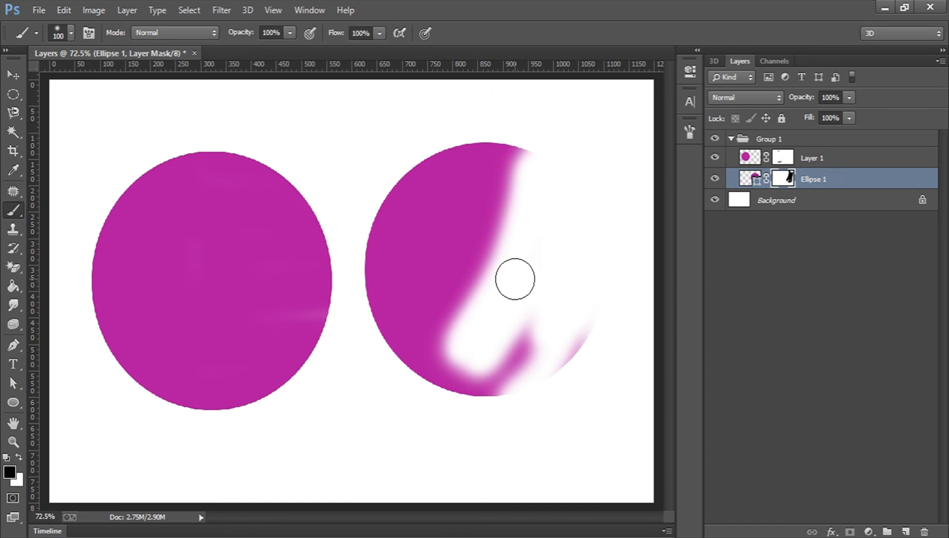
pyautogui.press('x')
pyautogui.moveTo(515, 279)
pyautogui.mouseDown()
pyautogui.moveTo(534, 260)
pyautogui.moveTo(482, 271)
pyautogui.moveTo(462, 375)
pyautogui.moveTo(433, 356)
pyautogui.moveTo(531, 124)
pyautogui.moveTo(490, 341)
pyautogui.moveTo(543, 118)
pyautogui.moveTo(558, 405)
pyautogui.moveTo(514, 350)
pyautogui.moveTo(587, 243)
pyautogui.moveTo(472, 235)
pyautogui.moveTo(496, 323)
pyautogui.moveTo(522, 235)
pyautogui.moveTo(525, 416)
pyautogui.moveTo(529, 306)
pyautogui.moveTo(584, 286)
pyautogui.moveTo(593, 348)
pyautogui.moveTo(578, 218)
pyautogui.mouseUp()
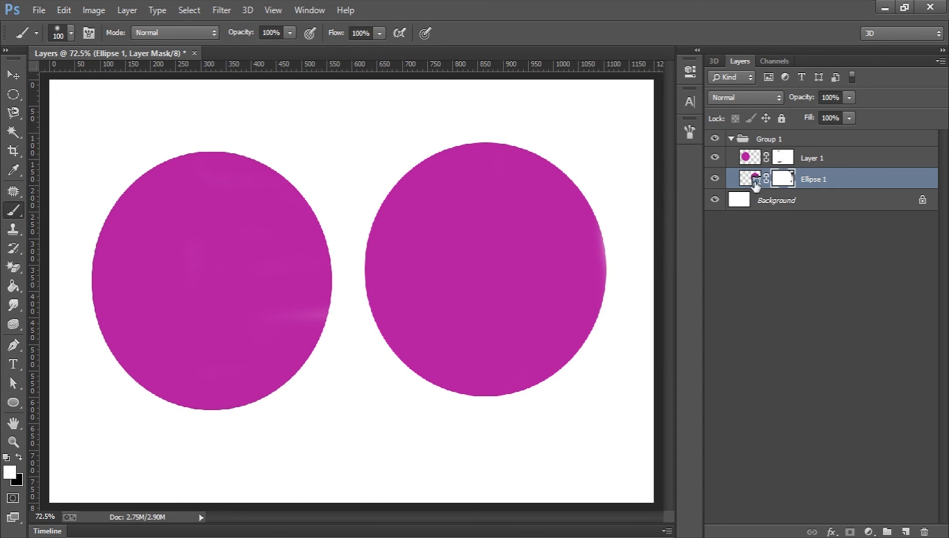
# Delete the layer masks from Ellipse 1 and Layer 1.
pyautogui.rightClick(782, 175)
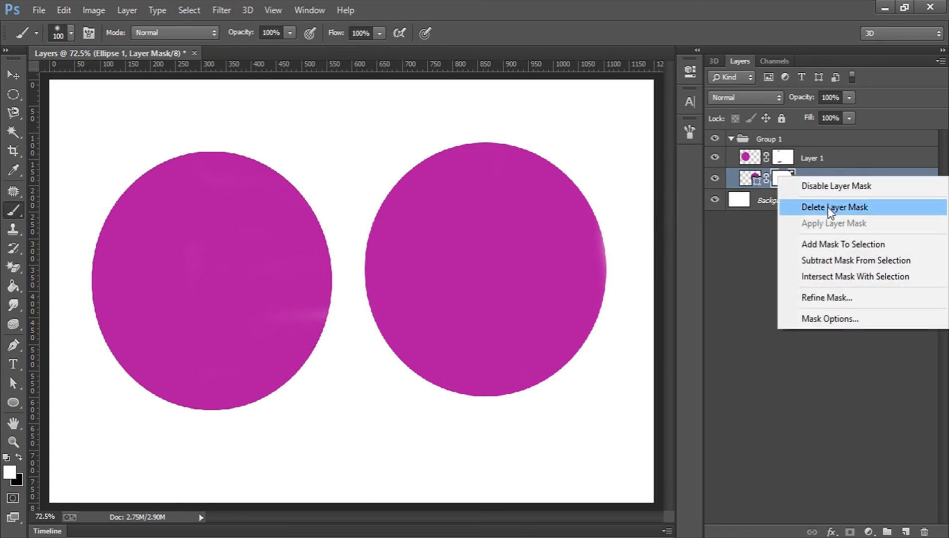
pyautogui.click(827, 207)
pyautogui.rightClick(785, 162)
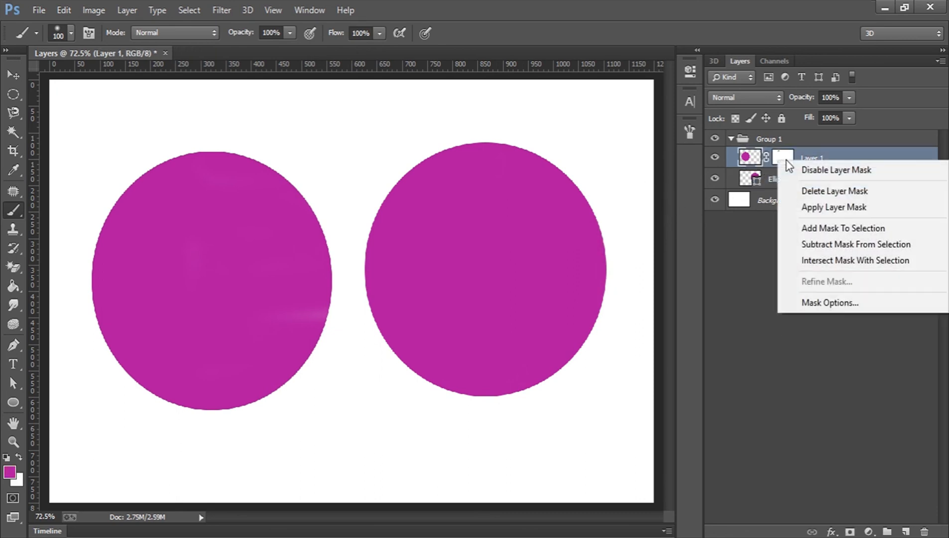
pyautogui.click(816, 189)
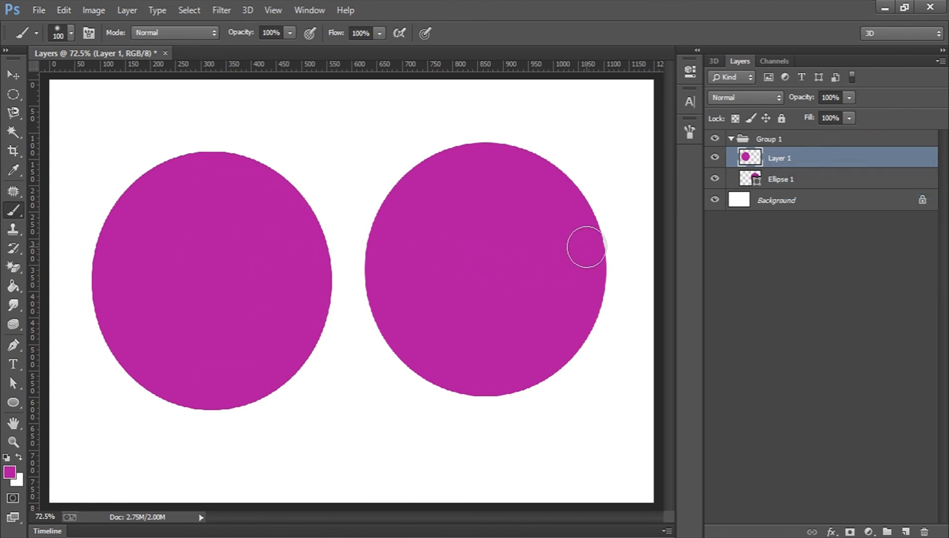
# Move Layer 1's circle right and Ellipse 1's circle about 127 px left so they overlap with level tops, and deselect the layers.
pyautogui.press('v')
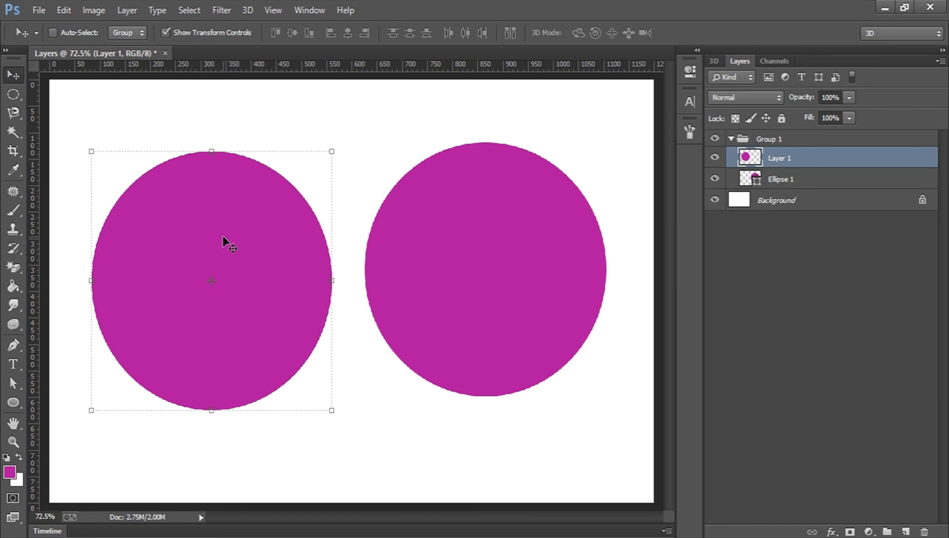
pyautogui.moveTo(240, 237); pyautogui.dragTo(335, 236)
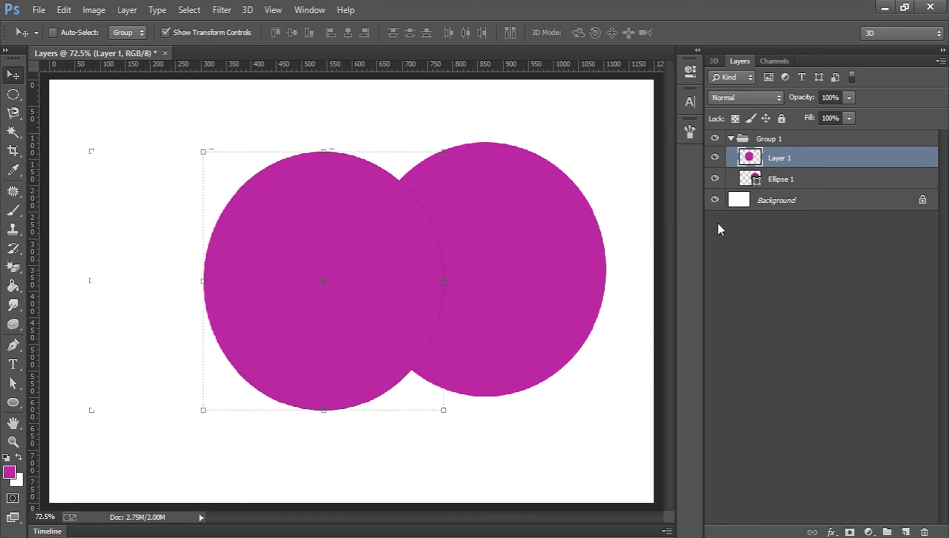
pyautogui.click(824, 184)
pyautogui.moveTo(534, 274); pyautogui.dragTo(468, 279)
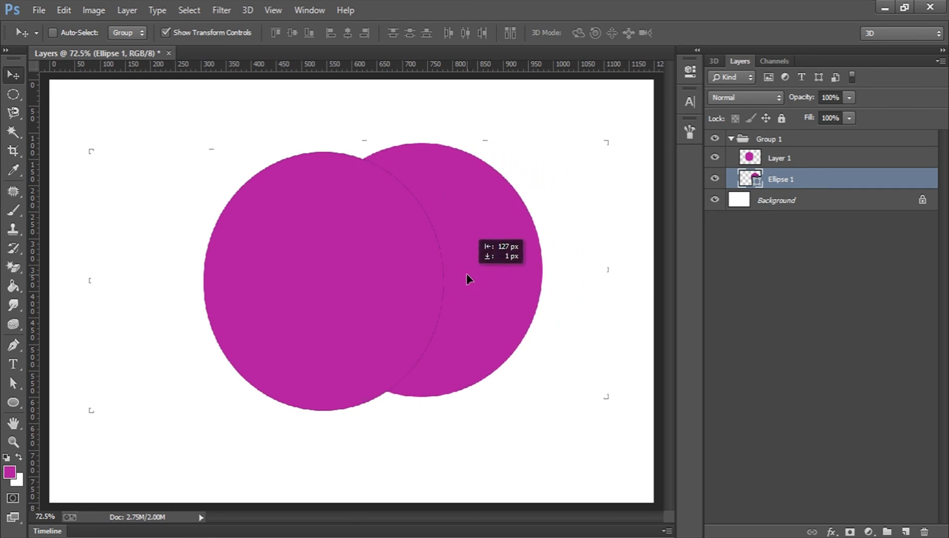
pyautogui.moveTo(466, 278); pyautogui.dragTo(467, 280)
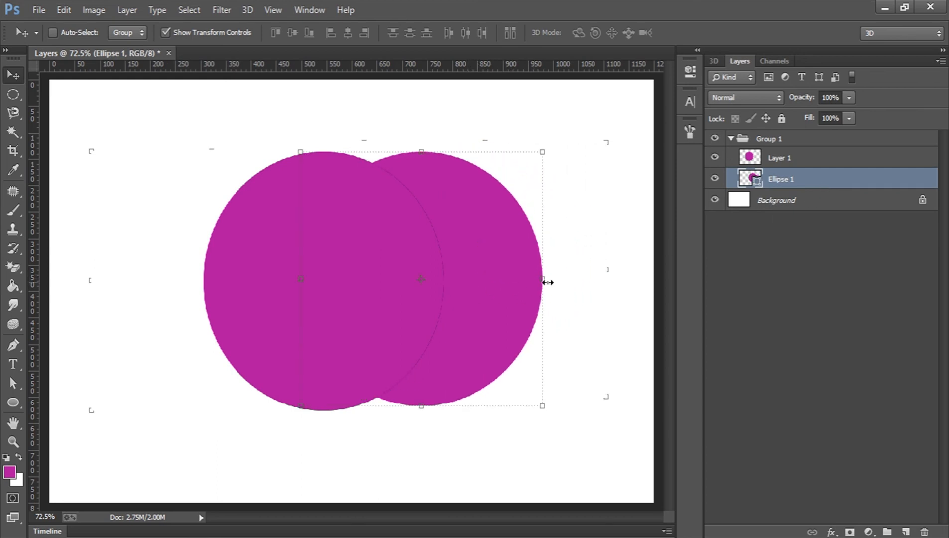
pyautogui.click(801, 283)
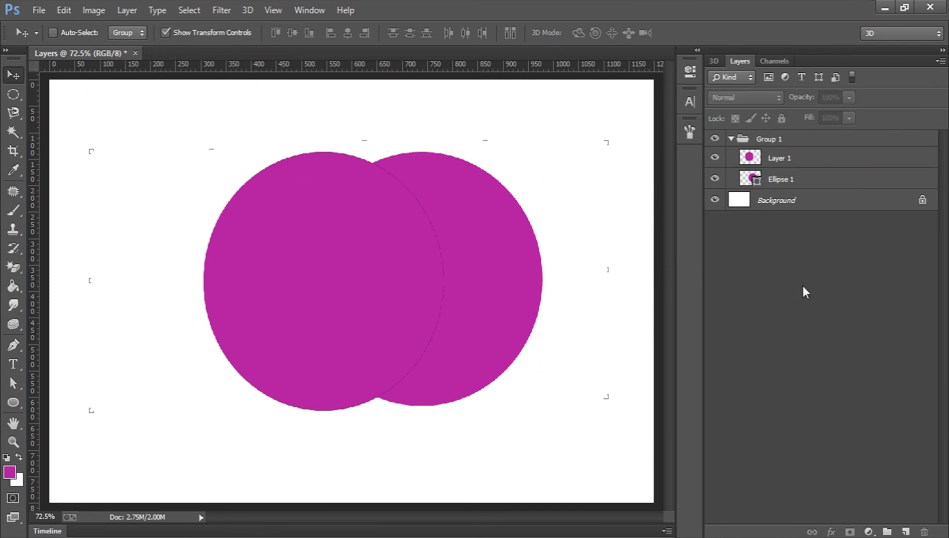
# Add a layer mask to Layer 1 and try a black brush stroke over the overlap, undoing the stroke.
pyautogui.click(812, 160)
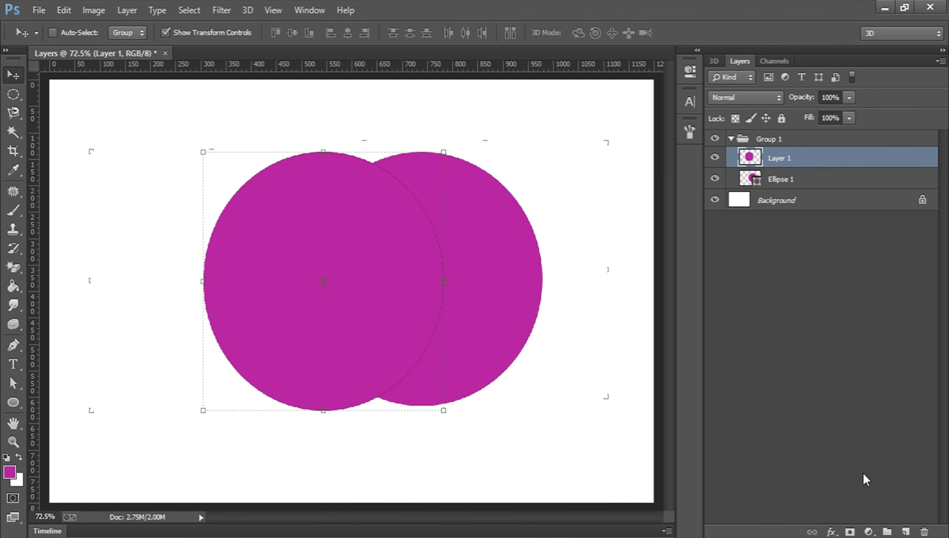
pyautogui.click(850, 531)
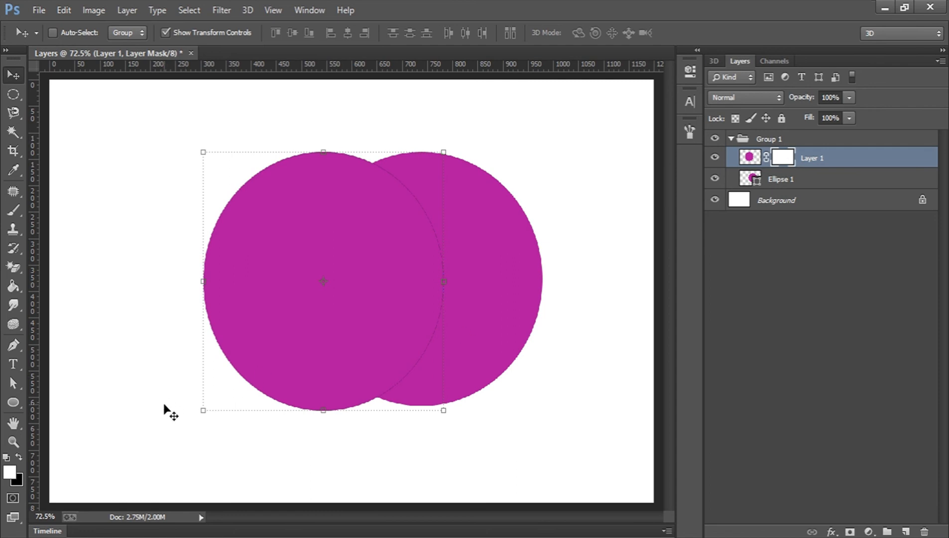
pyautogui.press('b')
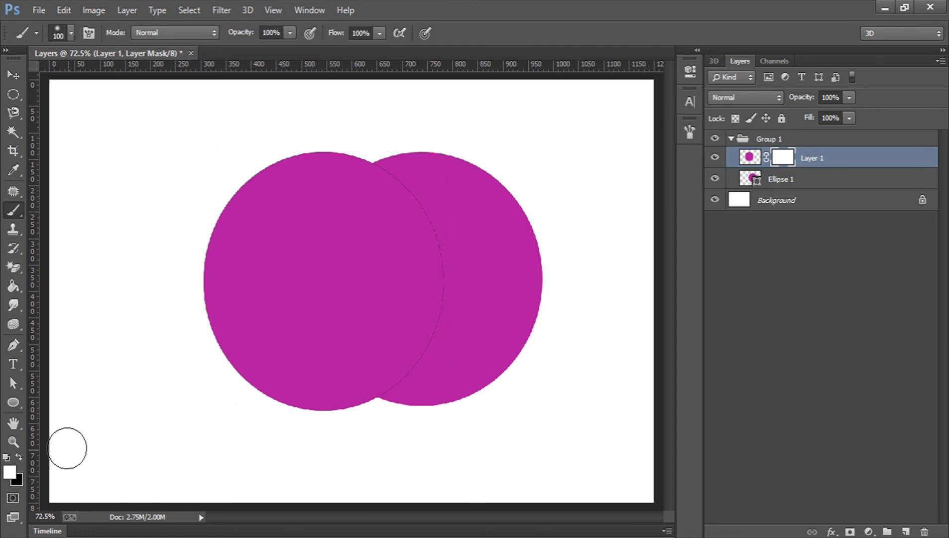
pyautogui.click(21, 455)
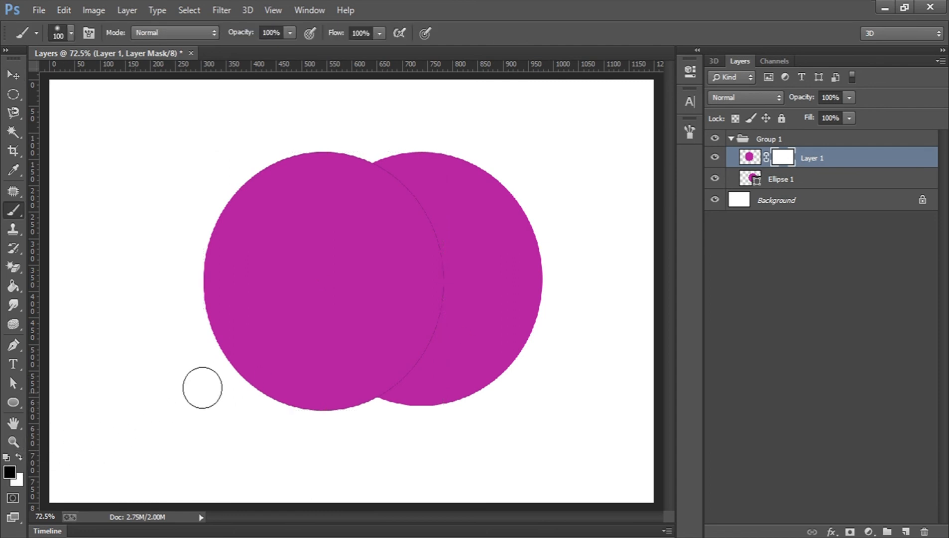
pyautogui.moveTo(383, 188)
pyautogui.mouseDown()
pyautogui.moveTo(419, 207)
pyautogui.moveTo(447, 294)
pyautogui.moveTo(401, 356)
pyautogui.moveTo(432, 270)
pyautogui.moveTo(417, 220)
pyautogui.mouseUp()
pyautogui.hotkey('ctrl', 'z')
# Invert Layer 1's mask back and forth, ending on solid black to hide its whole circle.
pyautogui.hotkey('ctrl', 'i')
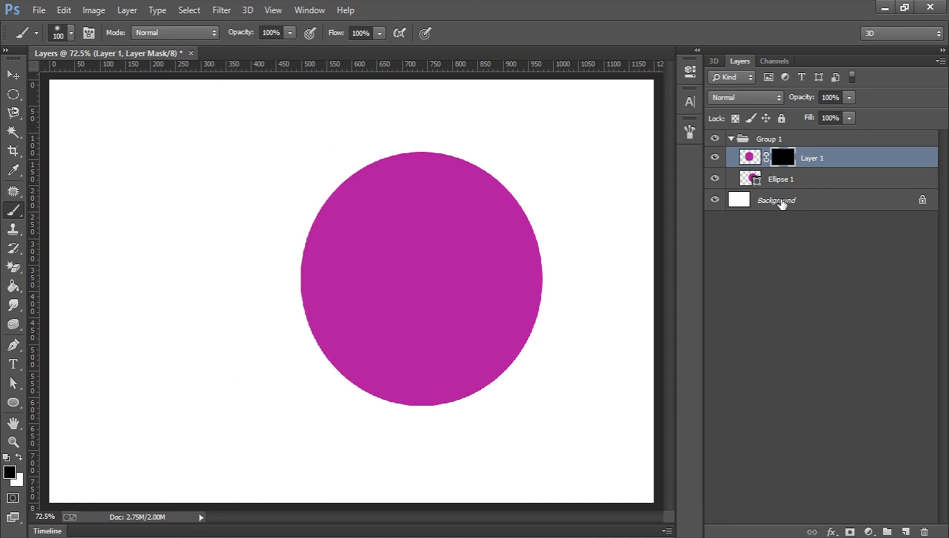
pyautogui.hotkey('ctrl', 'i')
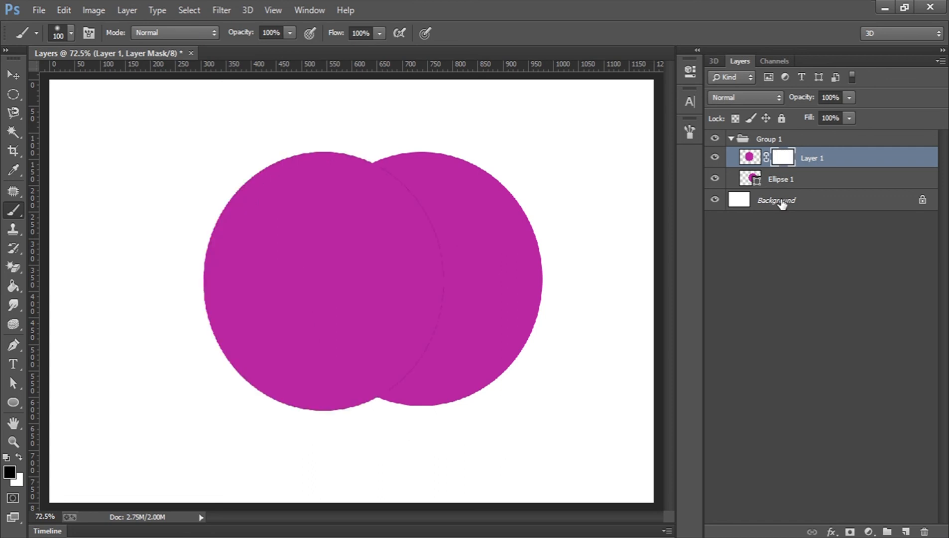
pyautogui.hotkey('ctrl', 'i')
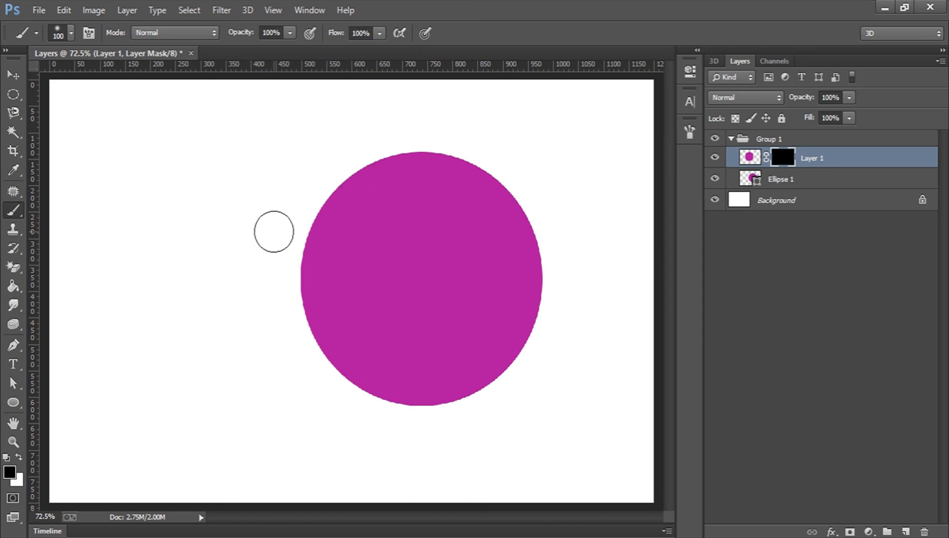
# Paint white on Layer 1's black mask to reveal its circle beside and over the Ellipse 1 circle.
pyautogui.click(20, 459)
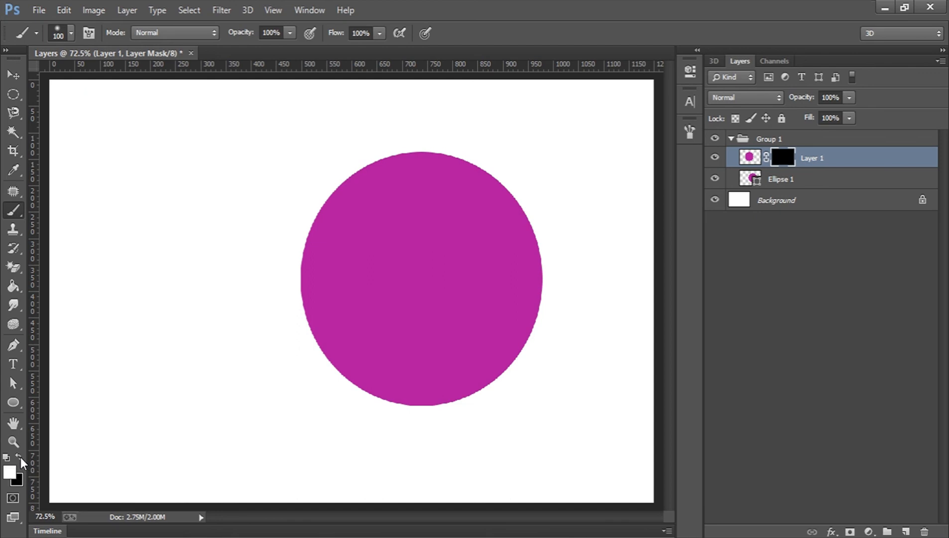
pyautogui.moveTo(303, 157)
pyautogui.mouseDown()
pyautogui.moveTo(218, 279)
pyautogui.moveTo(282, 140)
pyautogui.moveTo(204, 304)
pyautogui.moveTo(220, 396)
pyautogui.moveTo(248, 292)
pyautogui.moveTo(239, 184)
pyautogui.moveTo(305, 406)
pyautogui.moveTo(275, 152)
pyautogui.moveTo(290, 332)
pyautogui.moveTo(259, 245)
pyautogui.moveTo(377, 144)
pyautogui.moveTo(288, 402)
pyautogui.mouseUp()
pyautogui.moveTo(317, 354); pyautogui.dragTo(393, 391)
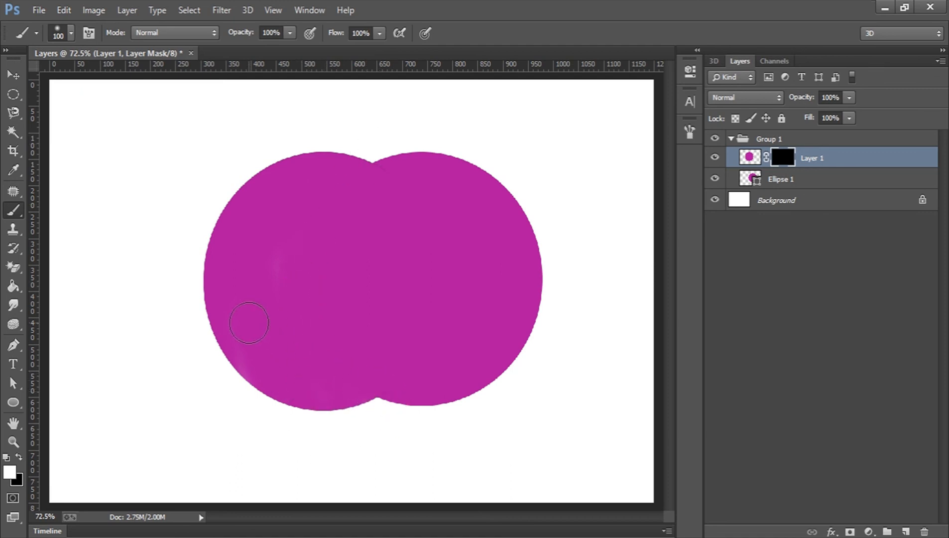
pyautogui.moveTo(366, 359); pyautogui.dragTo(370, 328)
# Paint black on Layer 1's mask with a 100 px hard round brush at 100% hardness where the circles' edges meet, removing the visible overlap lines.
pyautogui.press('z')
pyautogui.click(372, 245)
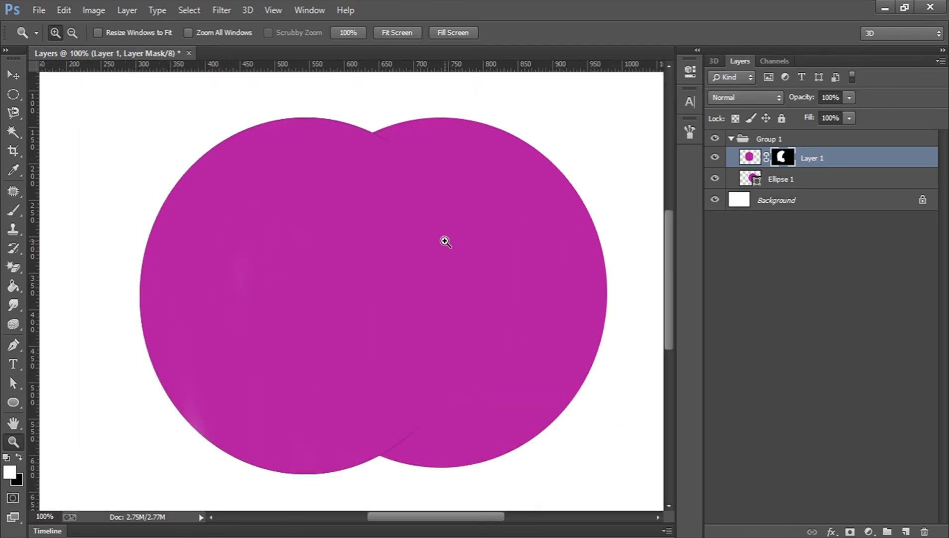
pyautogui.press('b')
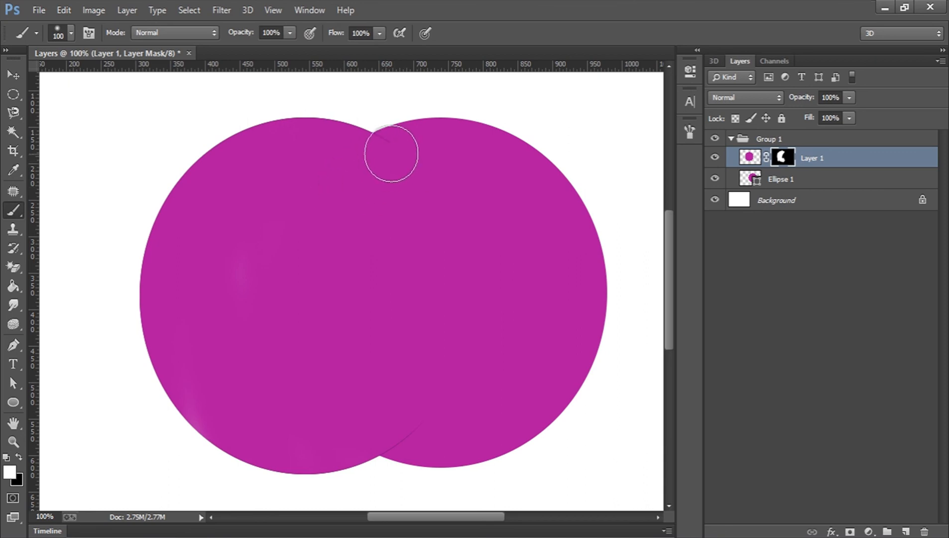
pyautogui.rightClick(450, 197)
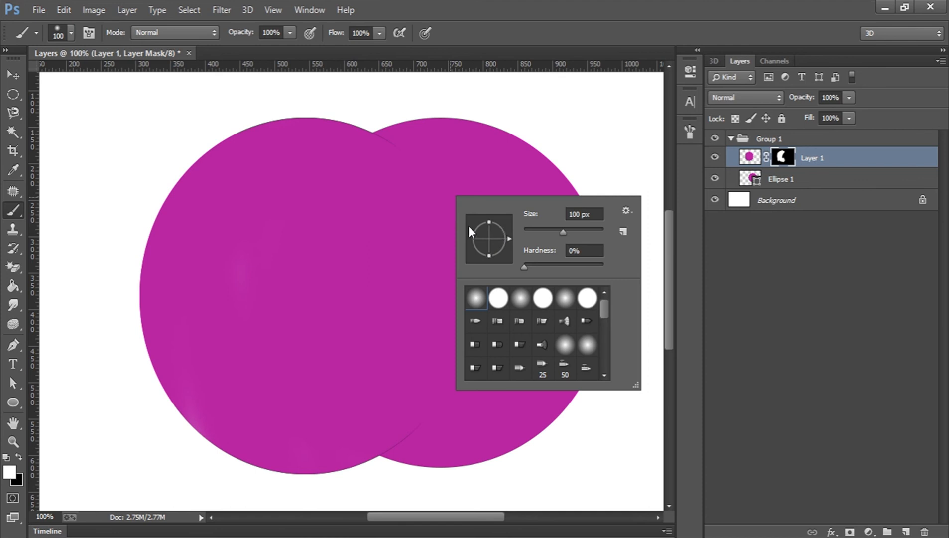
pyautogui.rightClick(439, 164)
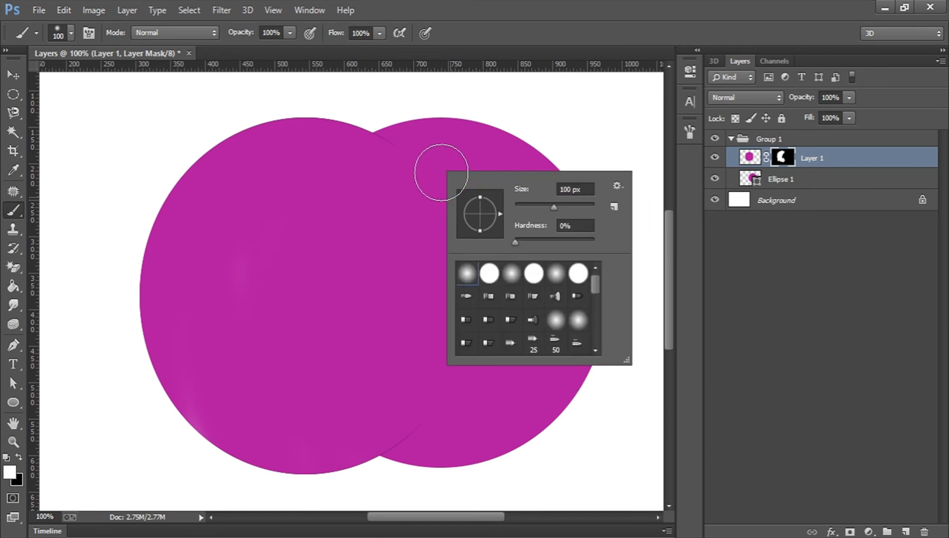
pyautogui.click(488, 275)
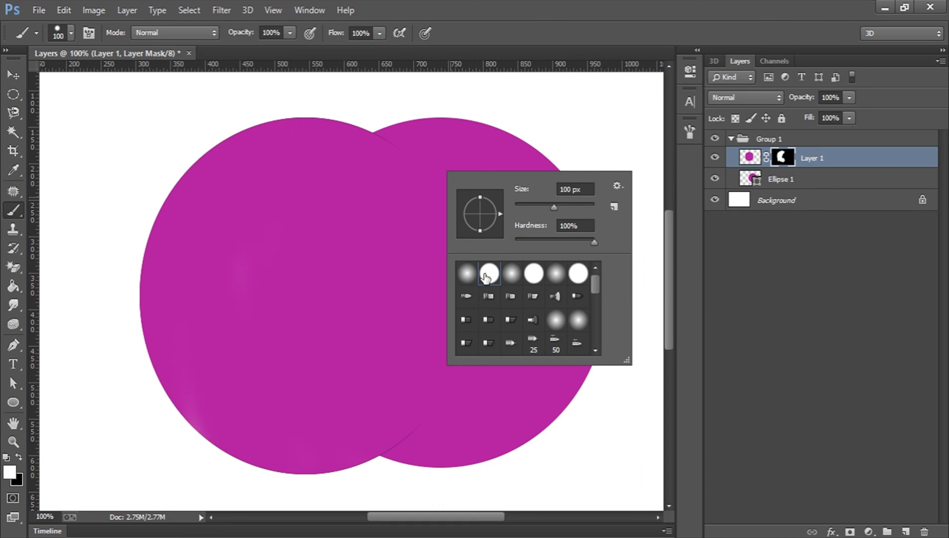
pyautogui.click(394, 167)
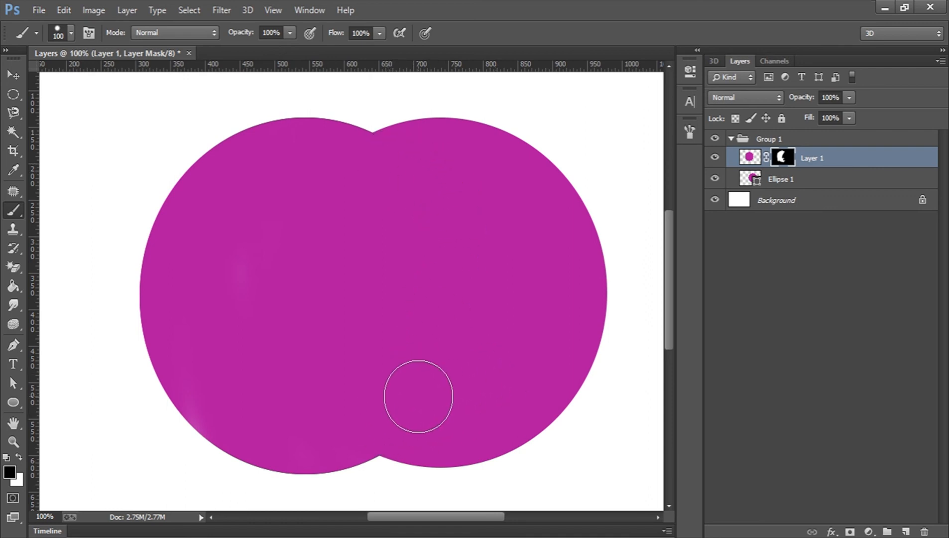
# Check the masked result at full canvas view by hiding and reshowing Layer 1 and Ellipse 1 one after the other.
pyautogui.press('z')
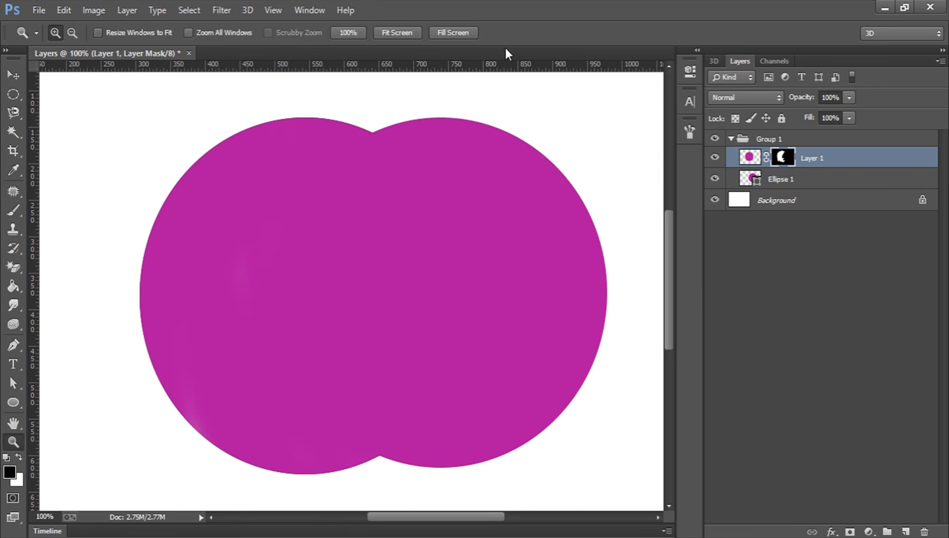
pyautogui.click(412, 34)
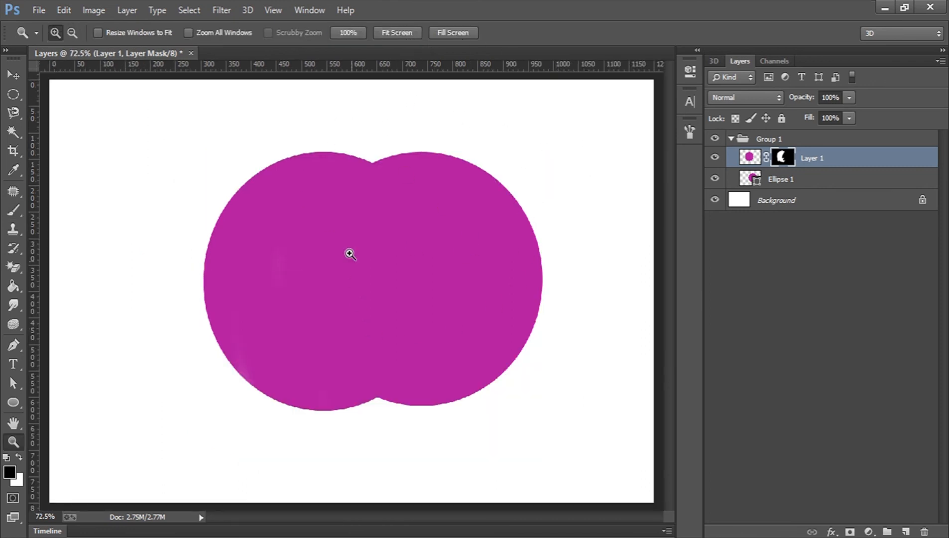
pyautogui.click(715, 158)
pyautogui.click(716, 158)
pyautogui.click(716, 179)
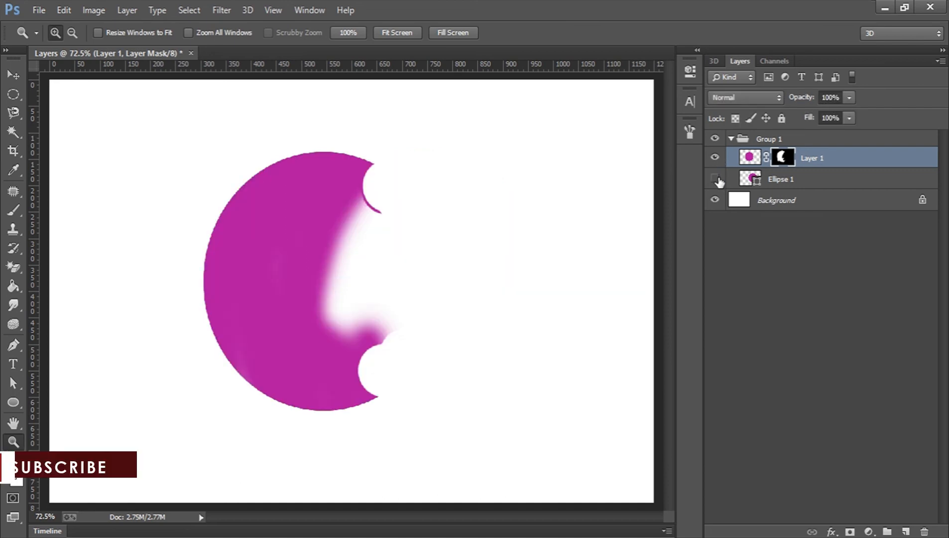
pyautogui.click(715, 179)
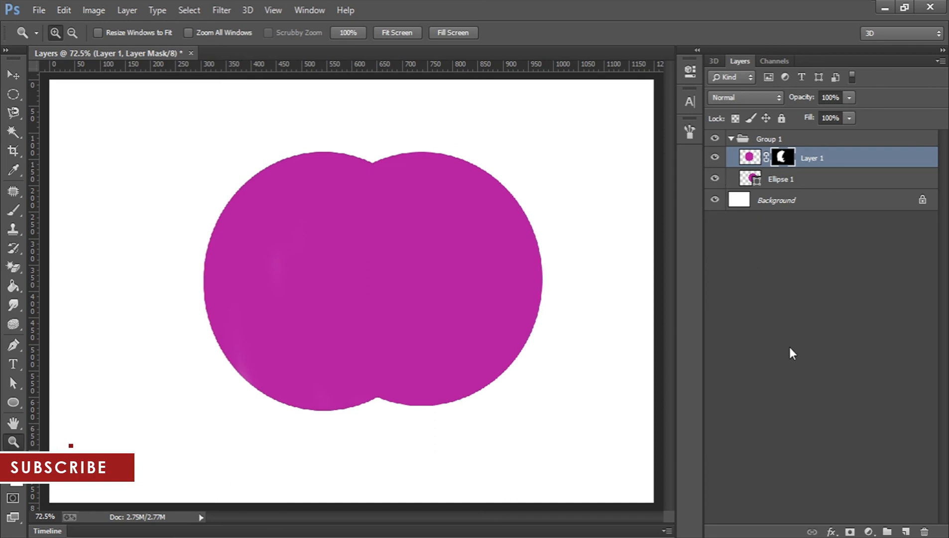
# Clear the layer selection and pick Layer 1's mask and Ellipse 1 in turn, ending with Group 1 selected.
pyautogui.click(859, 365)
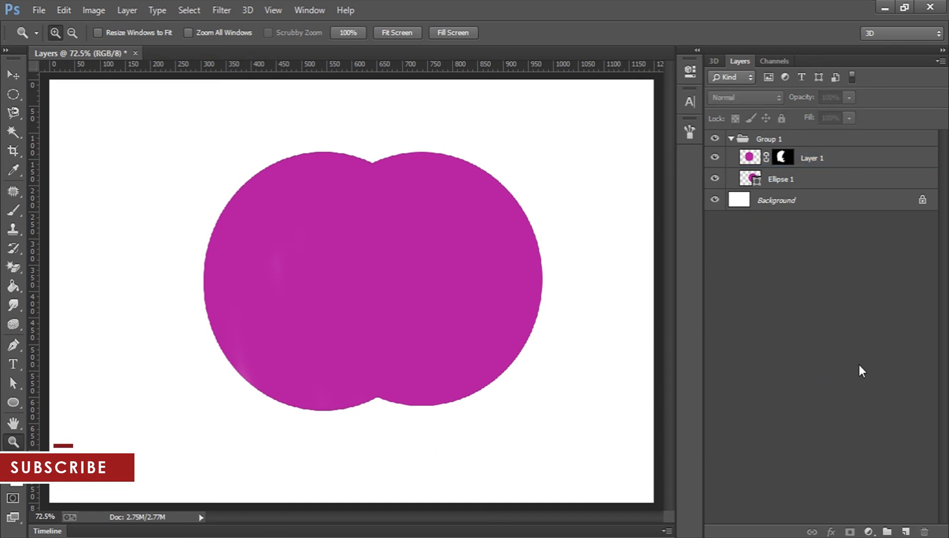
pyautogui.click(784, 158)
pyautogui.click(791, 180)
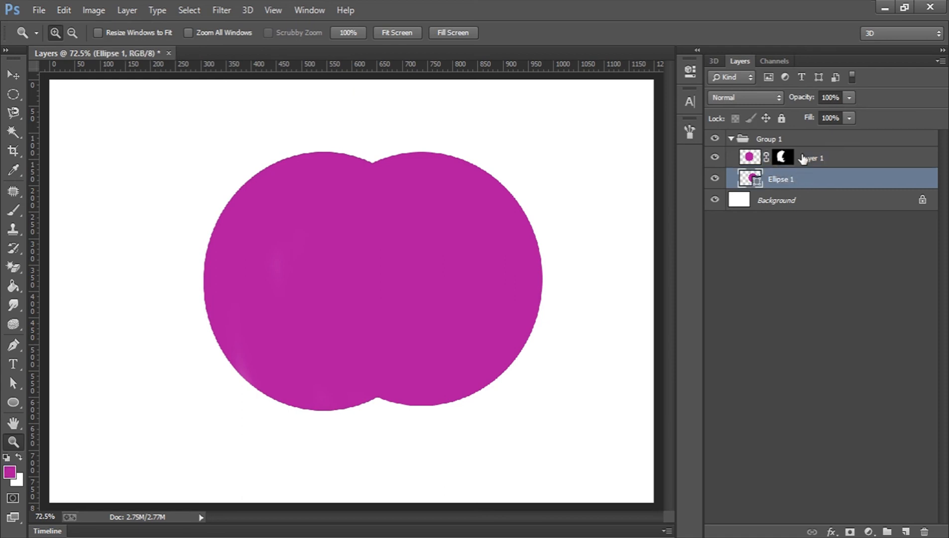
pyautogui.click(779, 142)
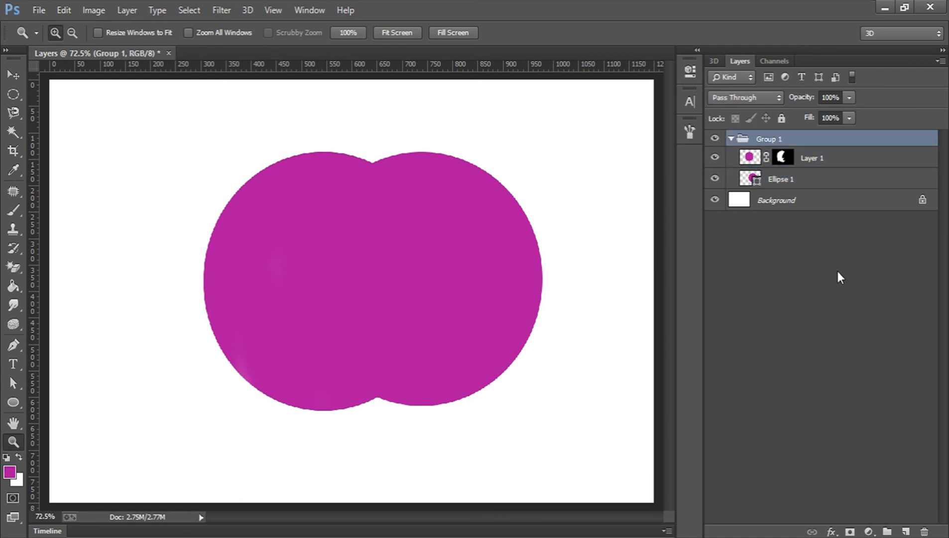